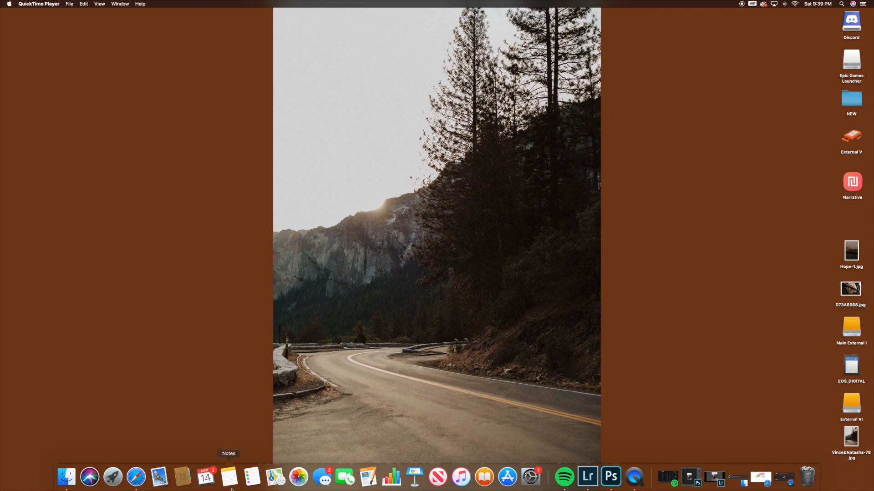
# Step: Switch to Safari, open a new empty tab and minimize the browser window
pyautogui.click(135, 478)
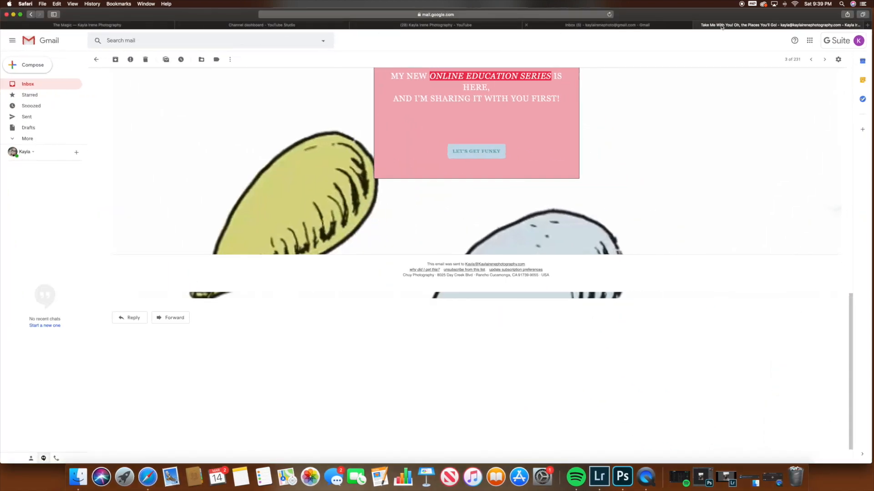
pyautogui.click(869, 25)
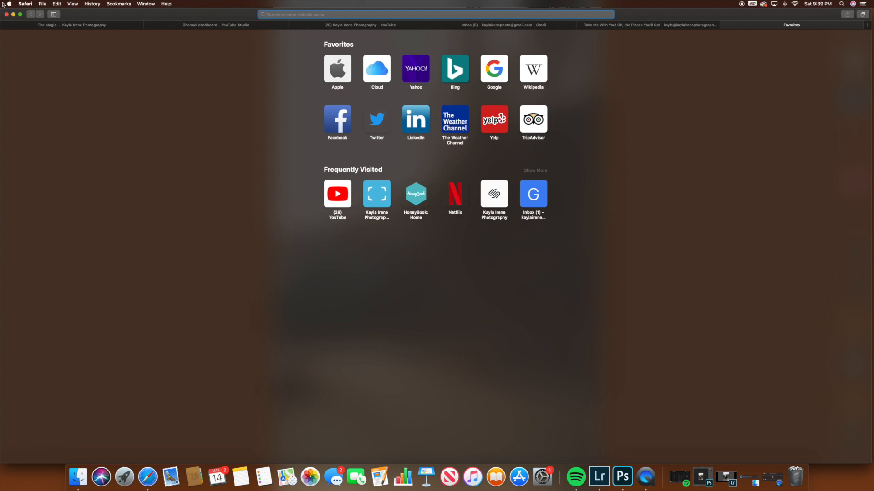
pyautogui.click(14, 14)
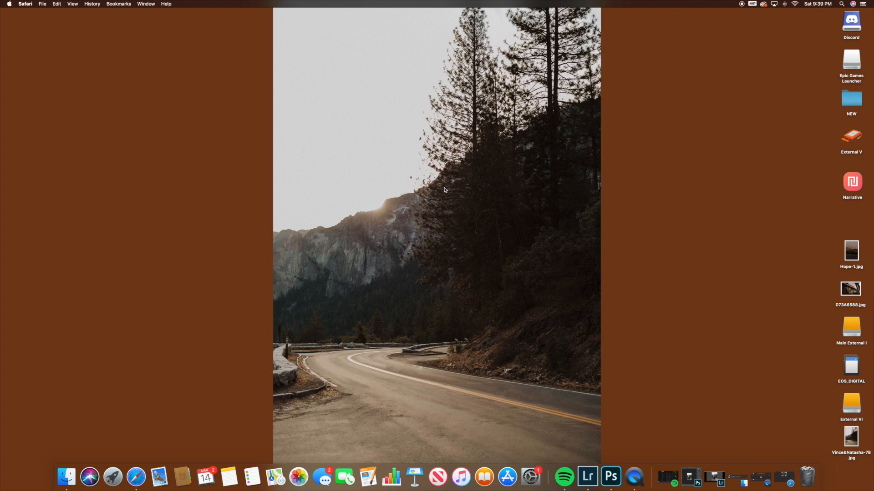
# Step: Switch to Lightroom Classic and browse the installed Develop presets, previewing Authentic Love BW 01 on the couple photo
pyautogui.click(587, 481)
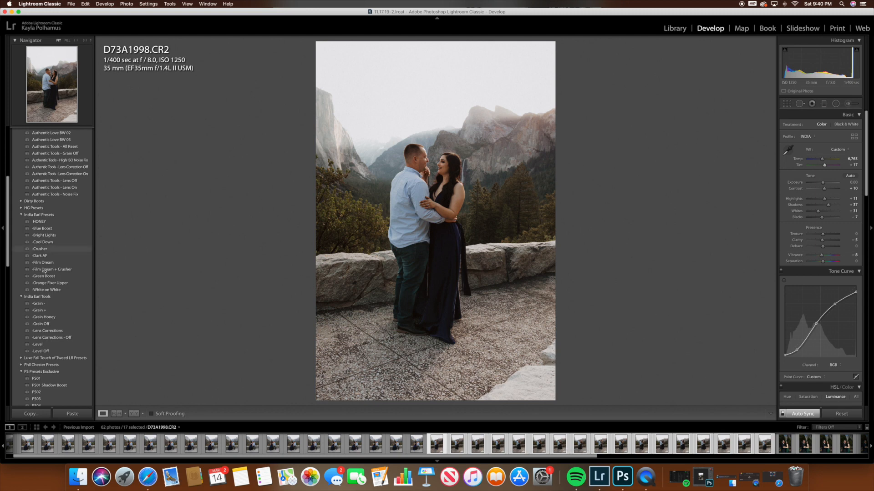
pyautogui.scroll(-10, 44, 282)
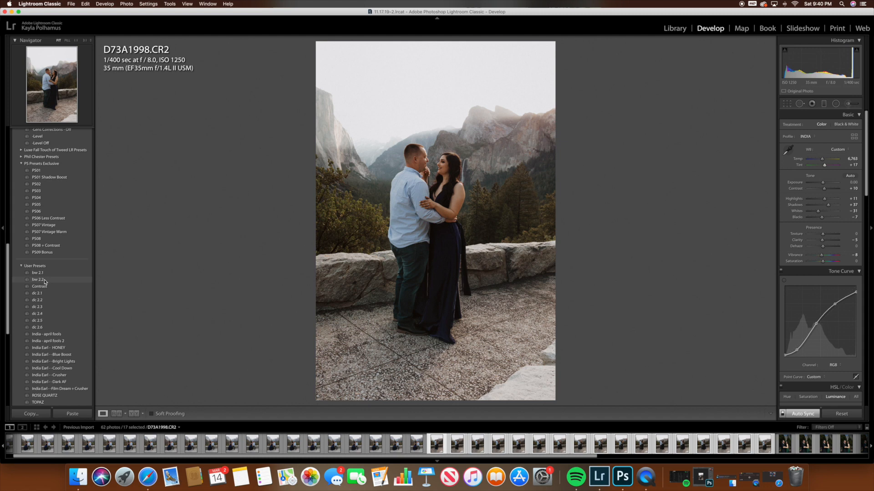
pyautogui.scroll(8, 45, 282)
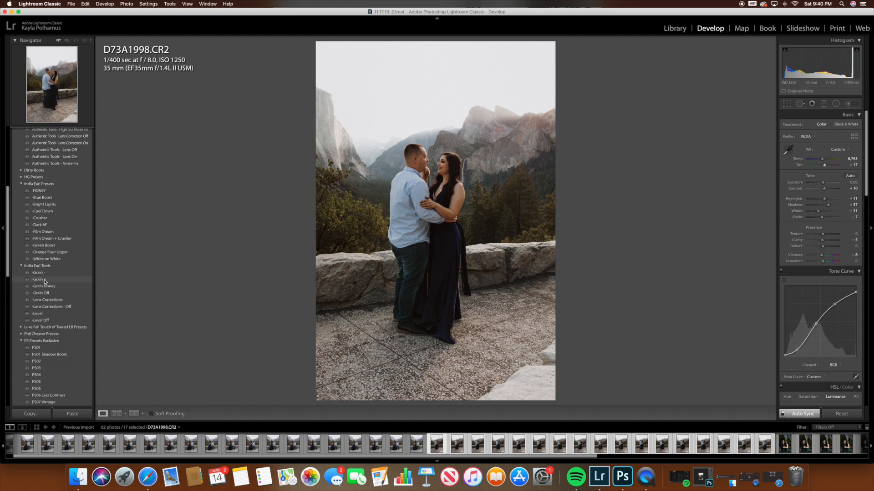
pyautogui.scroll(8, 44, 282)
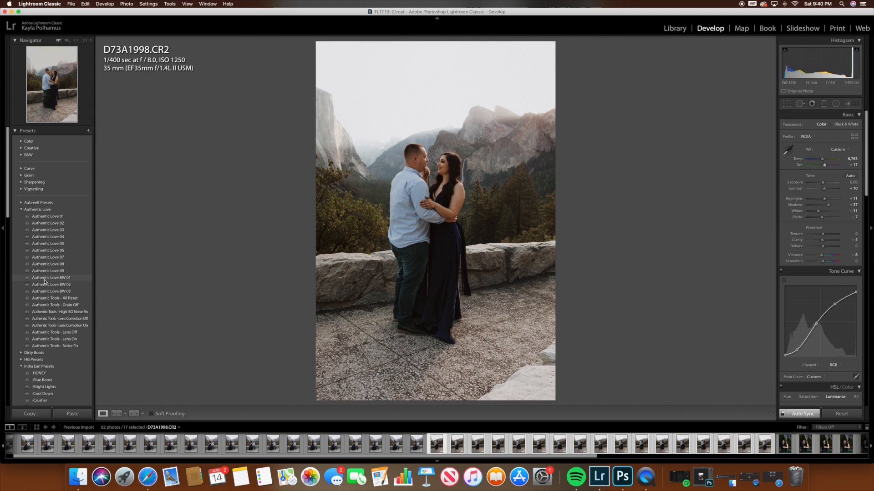
pyautogui.click(45, 281)
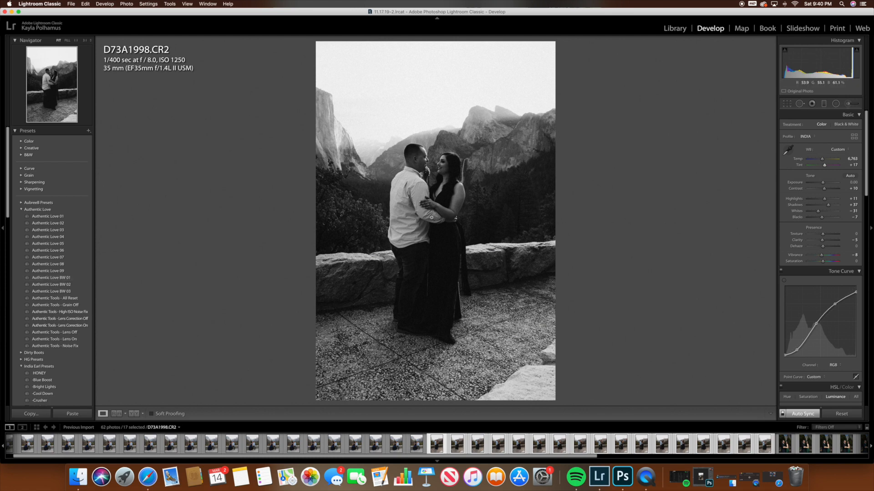
pyautogui.moveTo(7, 171); pyautogui.dragTo(2, 228)
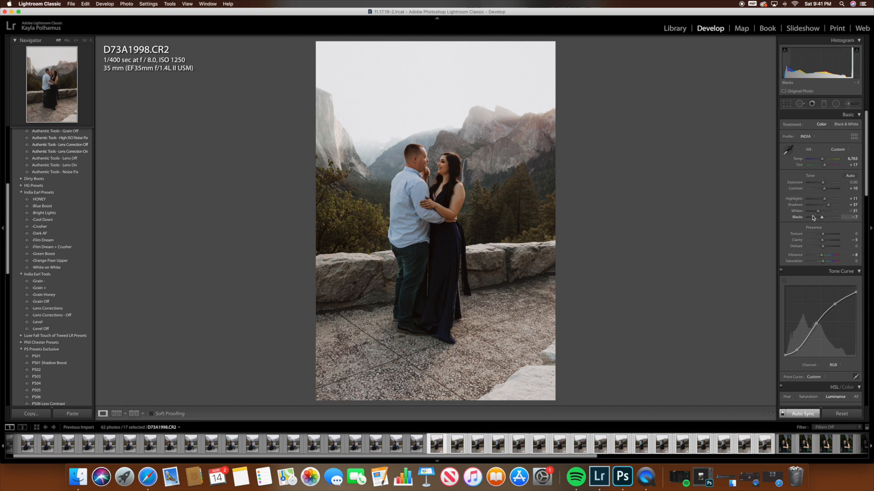
# Step: Examine the tone curve and the HSL hue adjustments of the couple photo
pyautogui.scroll(-1, 822, 243)
pyautogui.scroll(-5, 821, 243)
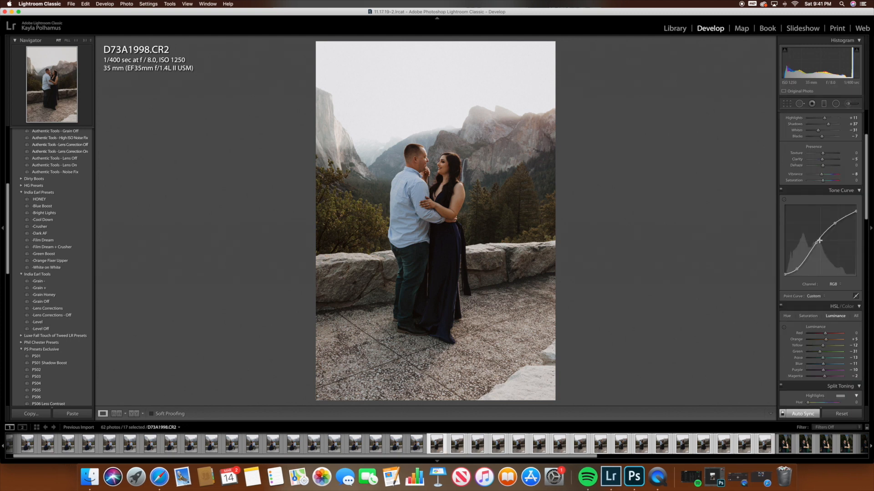
pyautogui.click(788, 316)
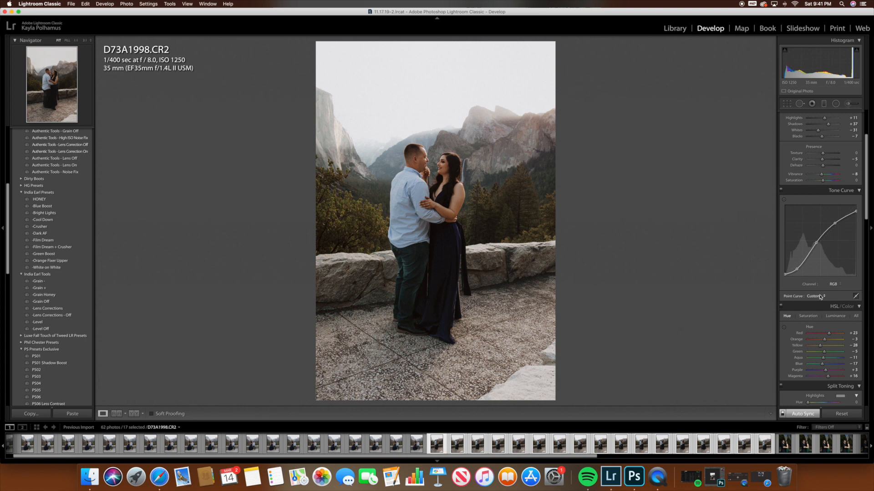
pyautogui.scroll(5, 819, 205)
# Step: Inspect the Adjustment Brush settings and the graduated filter placed over the mountains beside the couple, and close the filter
pyautogui.click(849, 104)
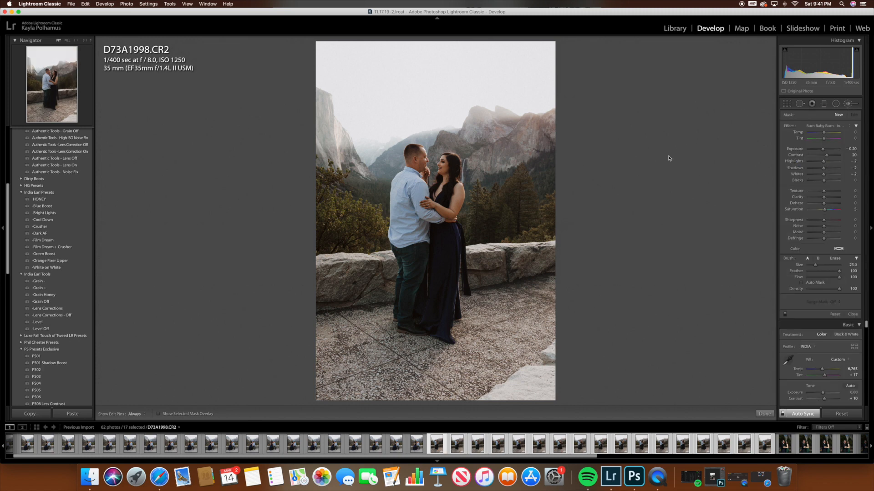
pyautogui.click(823, 105)
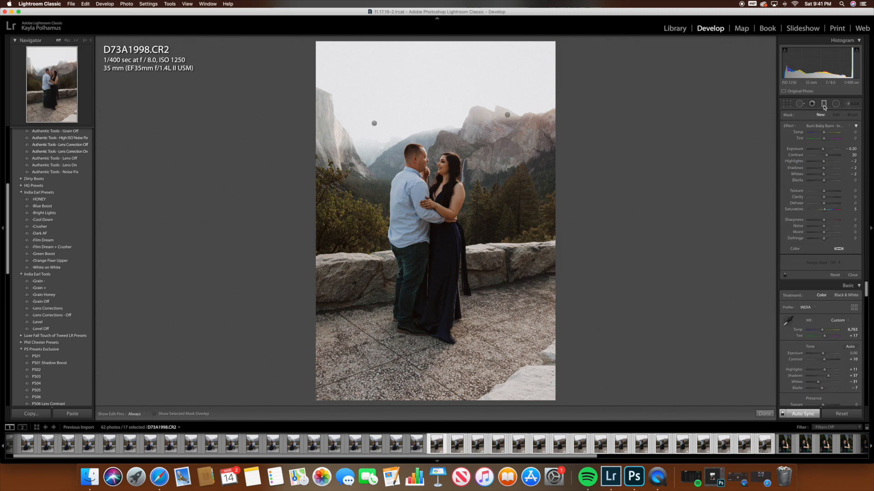
pyautogui.click(508, 115)
pyautogui.moveTo(508, 115)
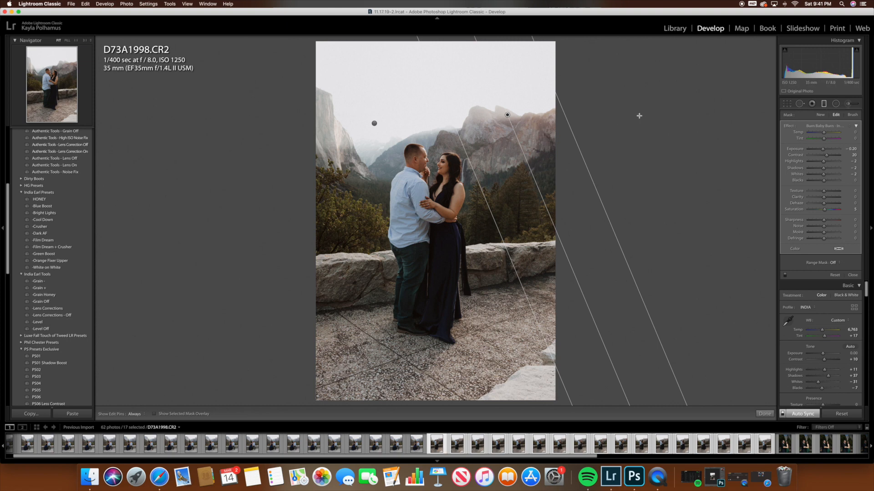
pyautogui.click(760, 413)
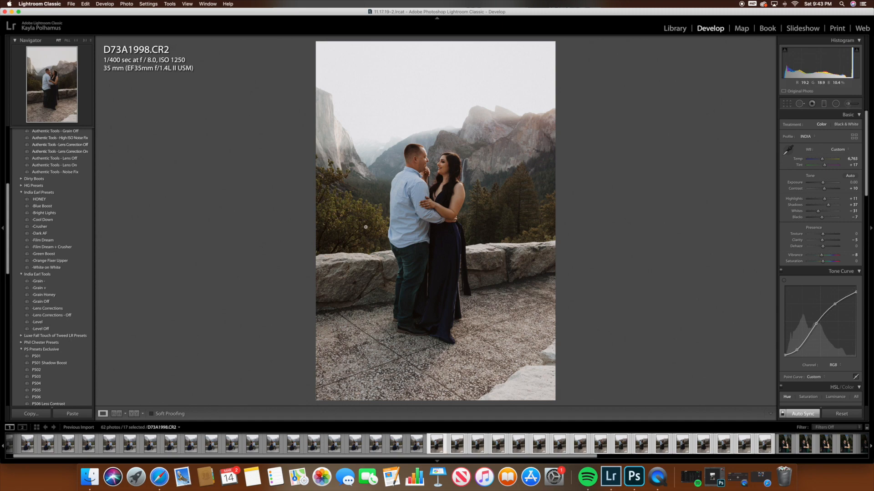
# Step: Compare the edited couple photo with its unedited version
pyautogui.press('\\')
pyautogui.press('\\')
pyautogui.press('\\')
pyautogui.press('\\')
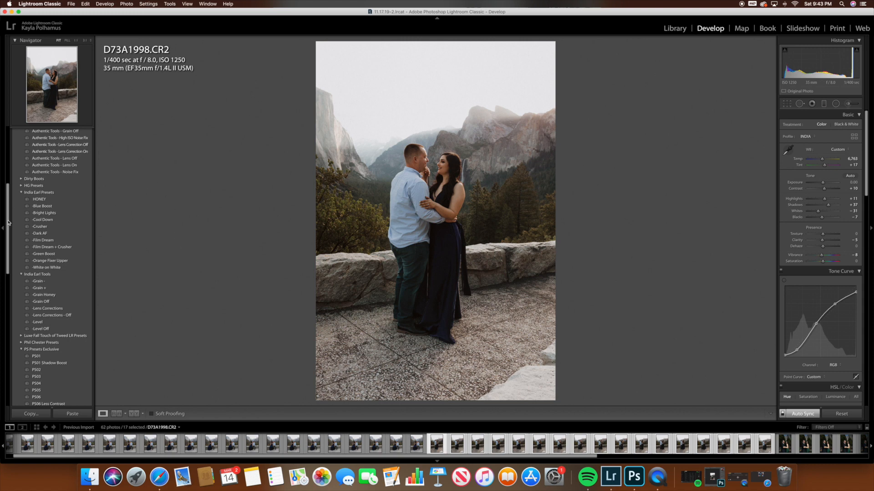
# Step: Apply the Authentic Love BW 02 preset to photo D73A2012.CR2, the dancing couple
pyautogui.scroll(5, 7, 204)
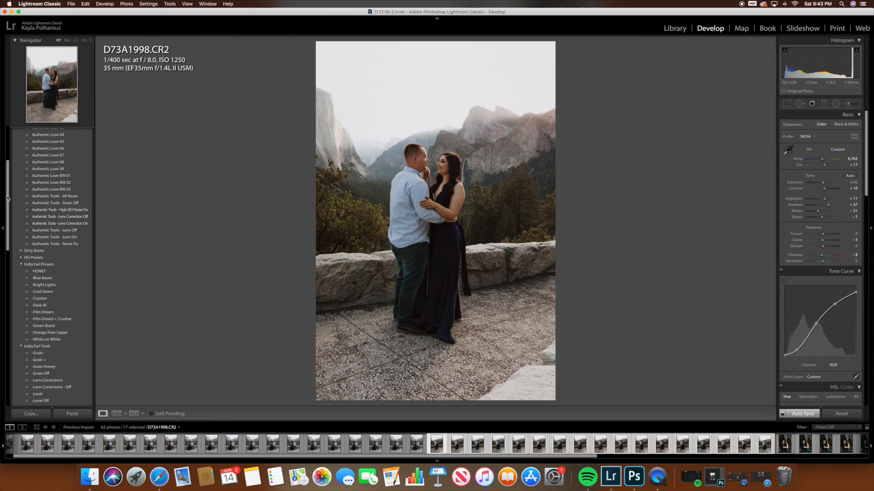
pyautogui.scroll(1, 7, 199)
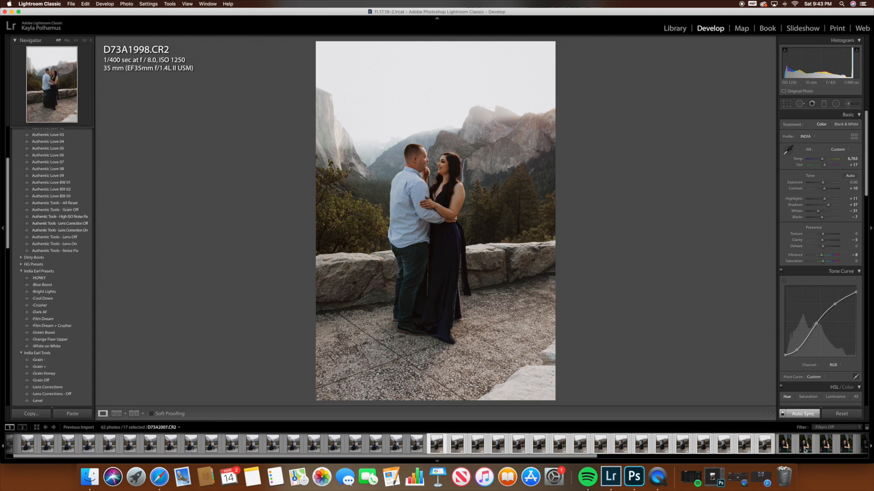
pyautogui.click(831, 449)
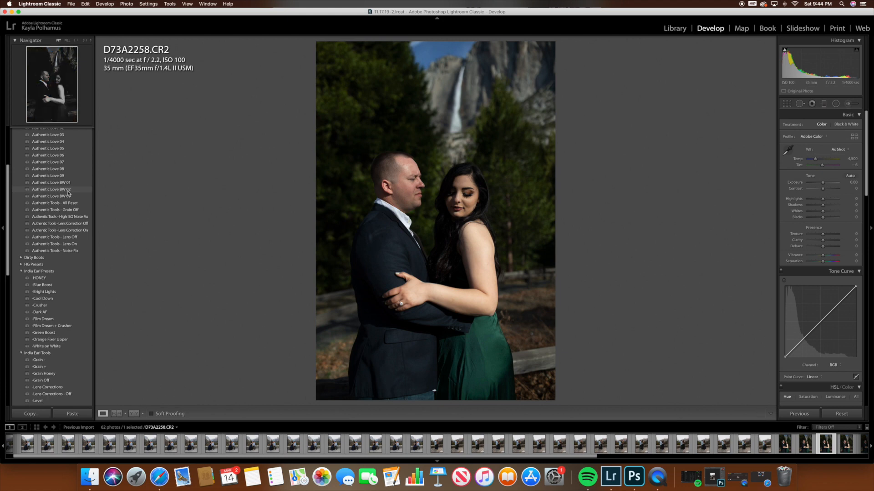
pyautogui.scroll(-1, 734, 447)
pyautogui.click(732, 448)
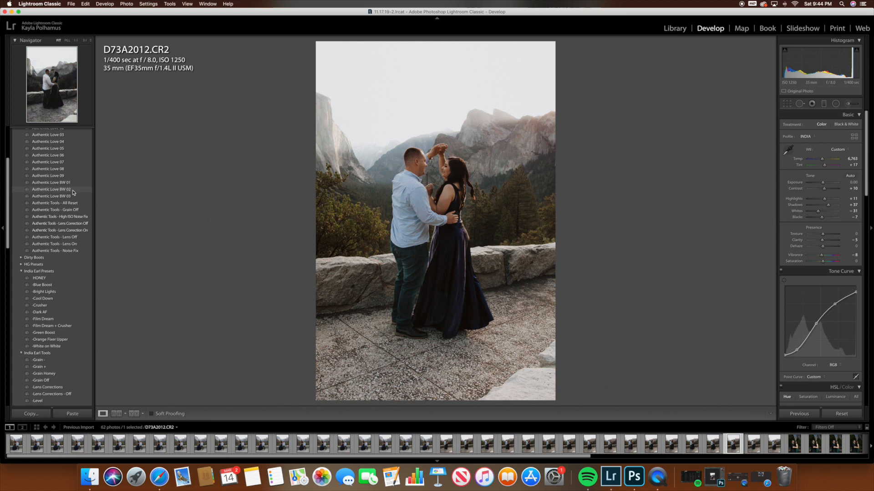
pyautogui.click(51, 189)
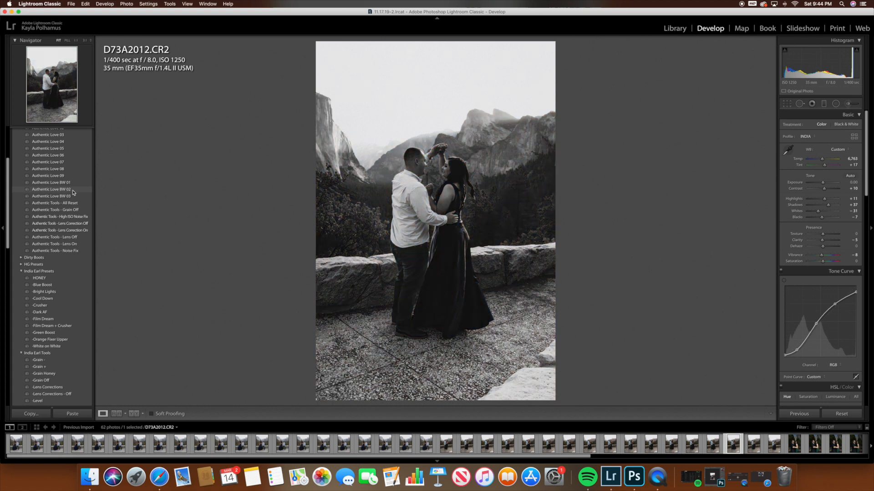
pyautogui.click(73, 192)
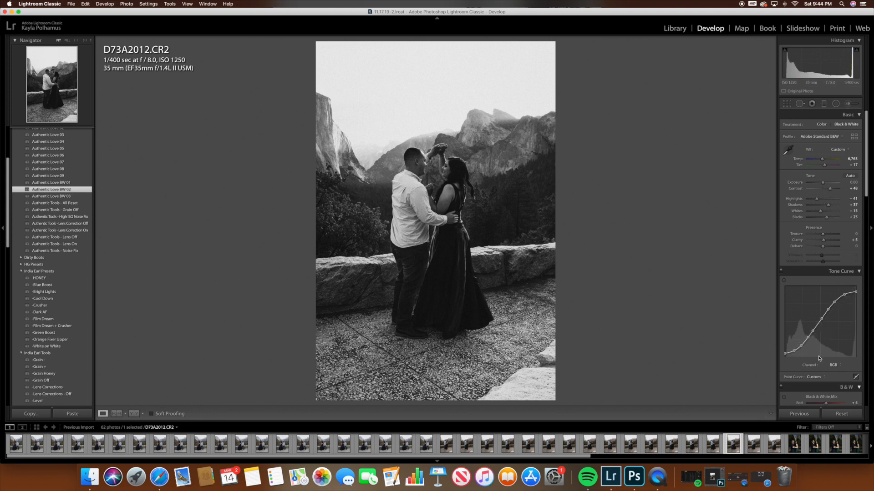
# Step: Set the black-and-white mix to Orange +31 and Red +49, and the tone to Highlights +14, Shadows +53, Whites -50 and Blacks -2
pyautogui.scroll(-2, 828, 375)
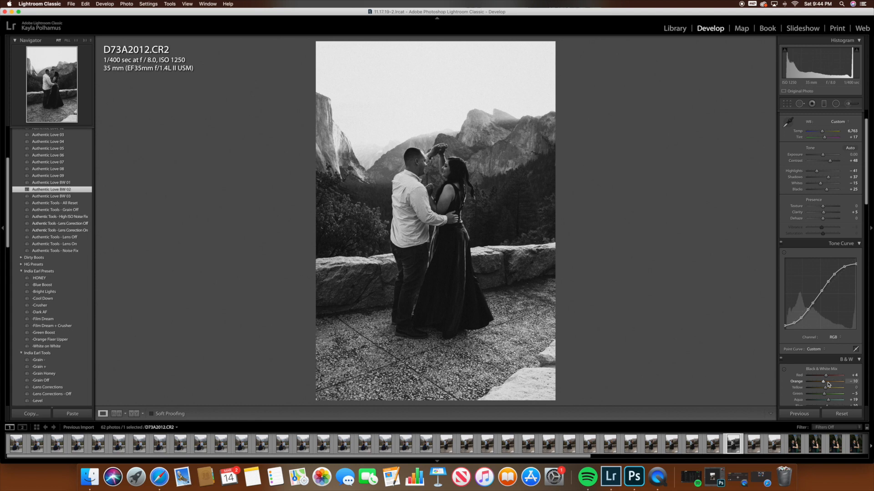
pyautogui.moveTo(828, 384); pyautogui.dragTo(834, 378)
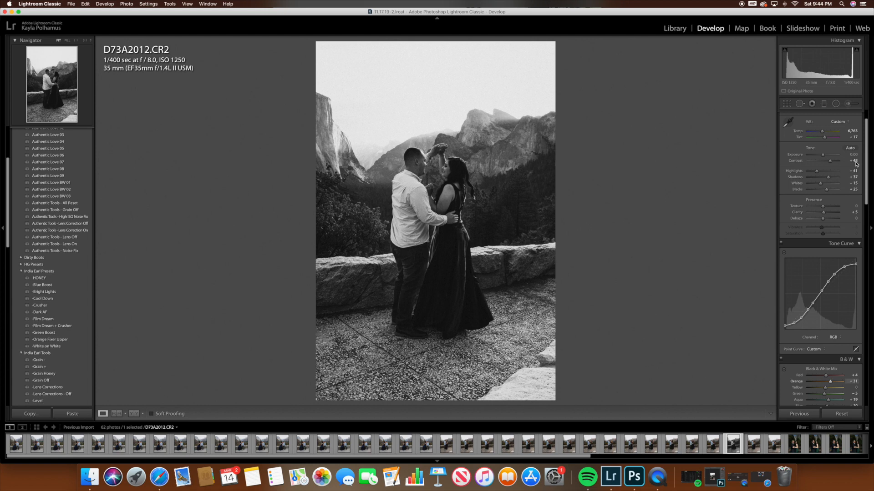
pyautogui.moveTo(826, 375); pyautogui.dragTo(833, 376)
pyautogui.moveTo(820, 184)
pyautogui.mouseDown()
pyautogui.moveTo(825, 172)
pyautogui.moveTo(821, 191)
pyautogui.moveTo(830, 177)
pyautogui.mouseUp()
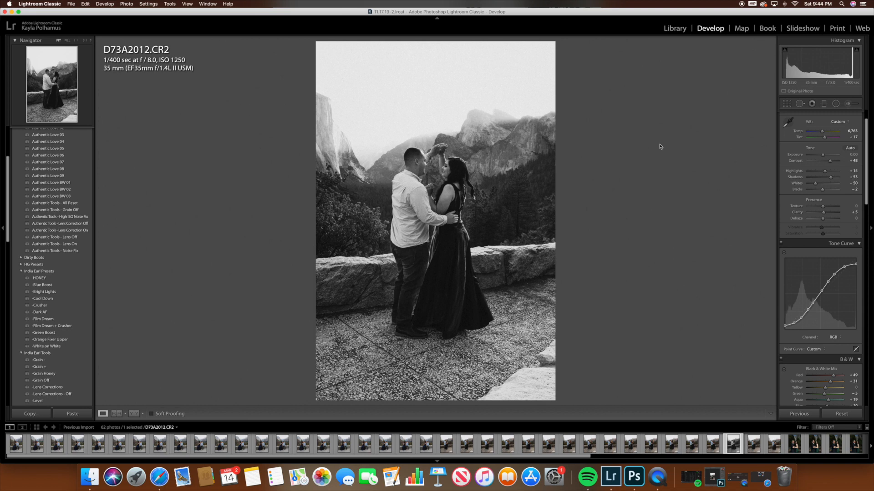
# Step: Compare the black-and-white edit with the original photo and look over the Authentic Love presets again
pyautogui.press('\\')
pyautogui.press('\\')
pyautogui.moveTo(8, 192); pyautogui.dragTo(13, 168)
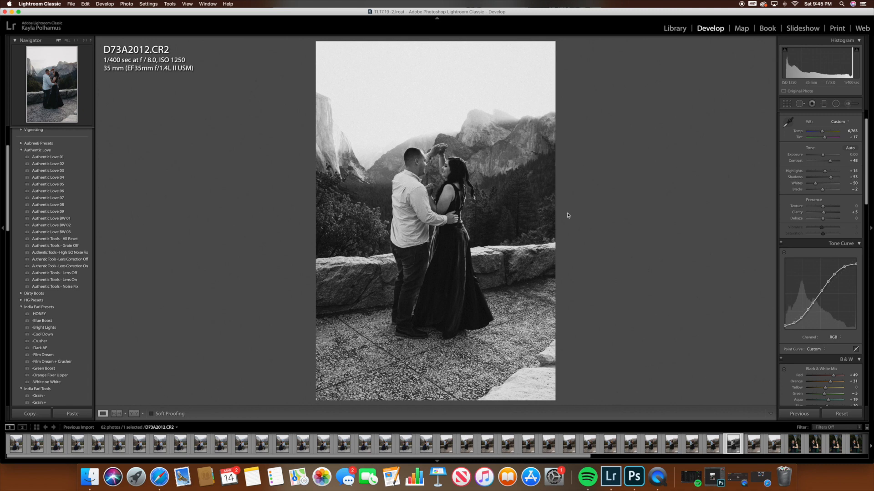
# Step: Minimize Lightroom Classic, switch to Photoshop to view the GIF document with its timeline frames, and minimize Photoshop
pyautogui.click(12, 13)
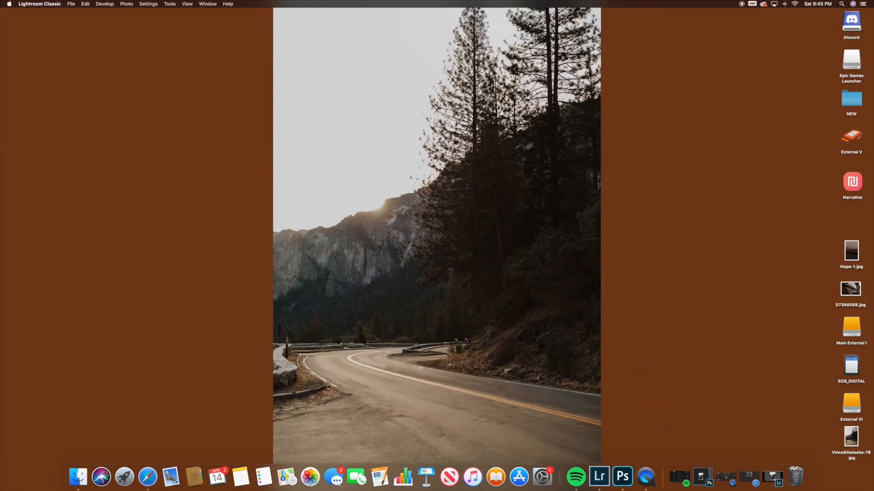
pyautogui.click(627, 480)
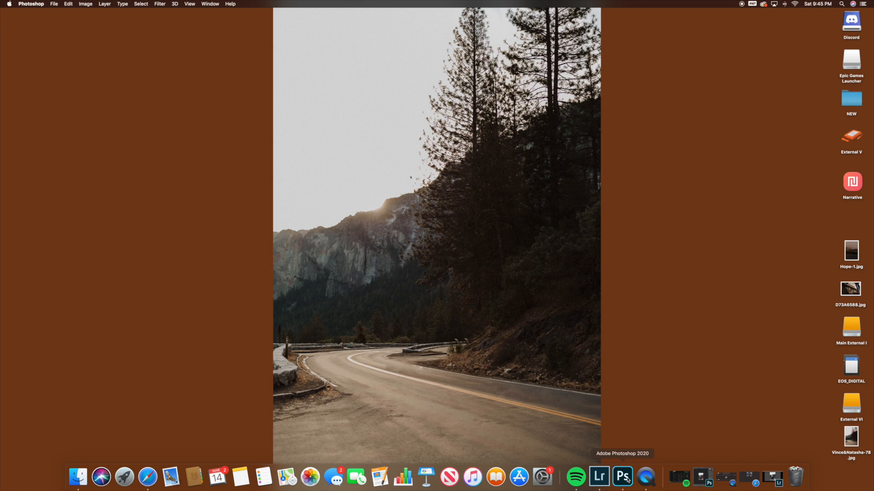
pyautogui.click(628, 480)
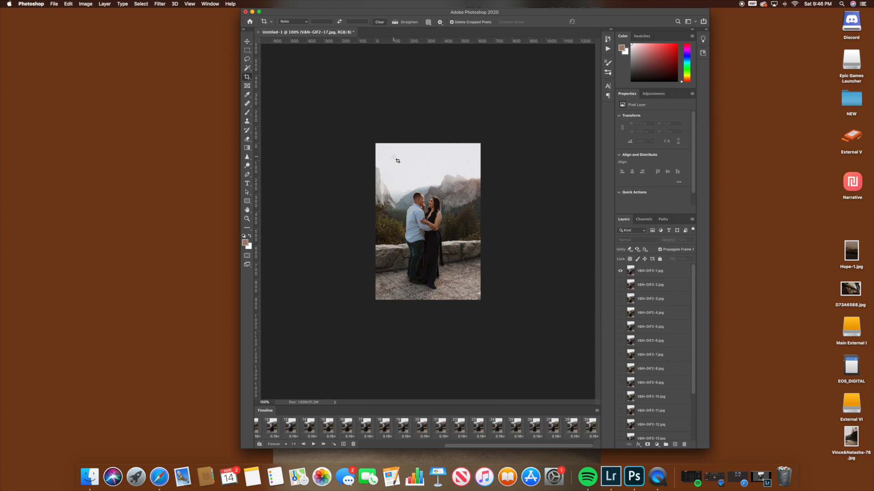
pyautogui.click(253, 13)
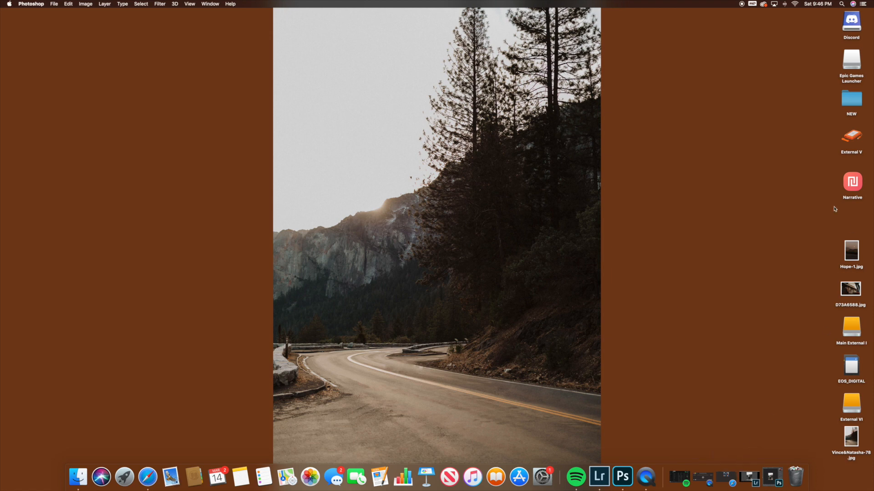
# Step: Launch Narrative, dismiss the Applications folder notice, postpone the software update and select the Love at Green Gables blog
pyautogui.click(858, 186)
pyautogui.click(858, 187)
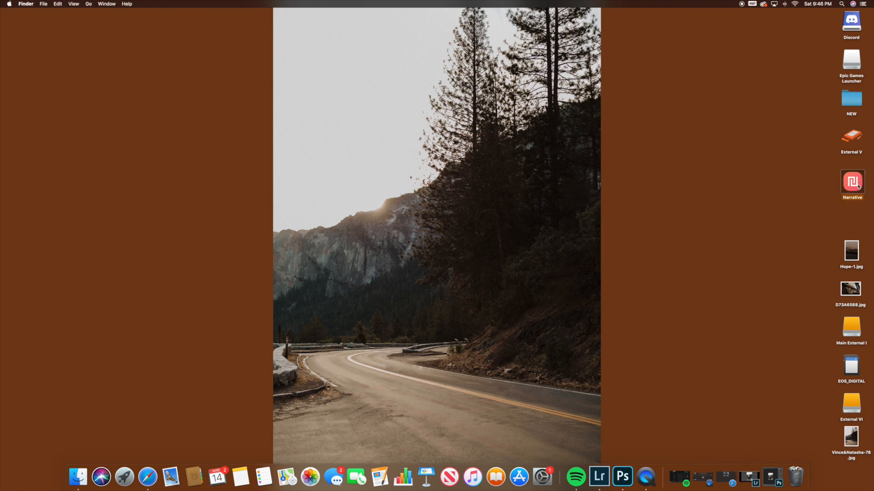
pyautogui.doubleClick(852, 182)
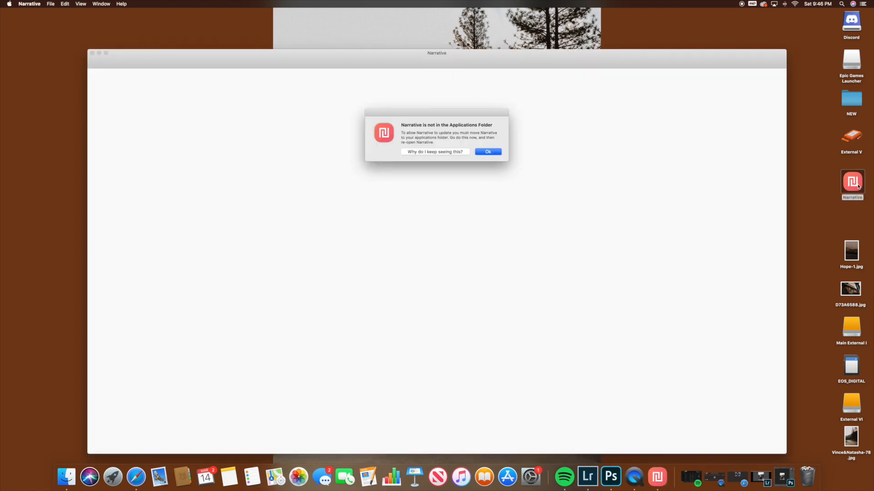
pyautogui.click(487, 153)
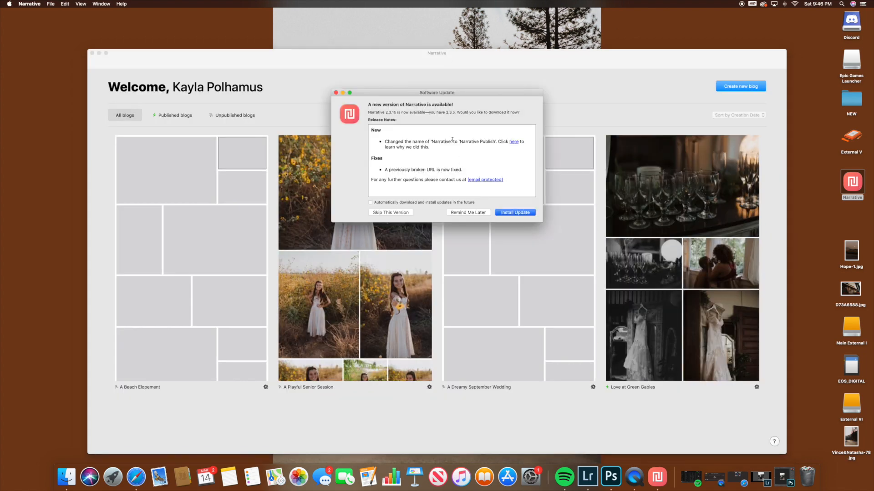
pyautogui.click(473, 212)
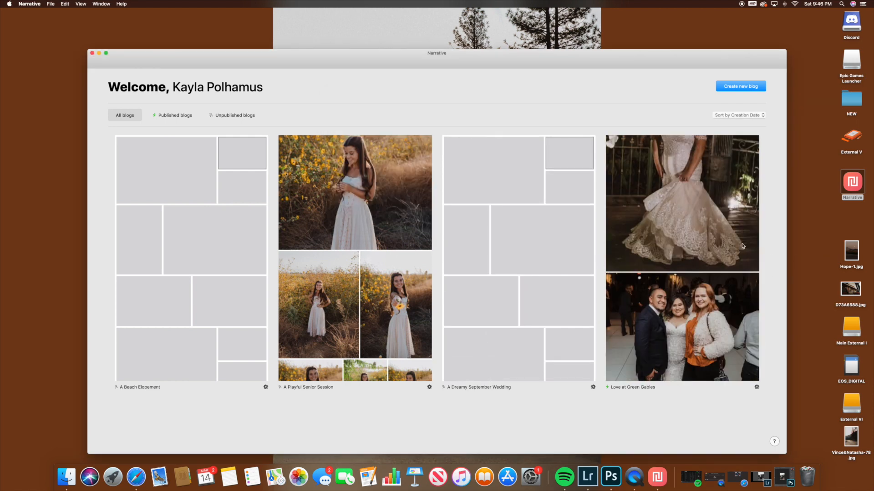
pyautogui.click(684, 315)
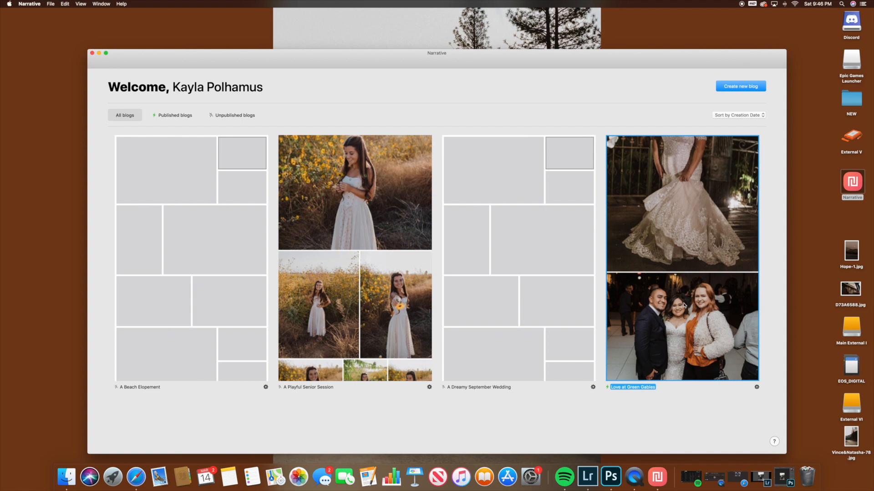
# Step: Open the Love at Green Gables blog, look through its collage layout and return to the blog overview
pyautogui.doubleClick(684, 305)
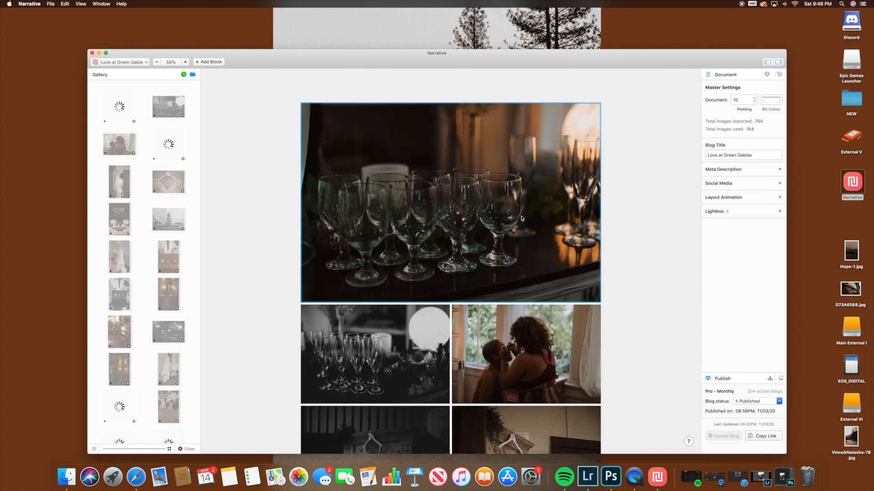
pyautogui.scroll(-4, 521, 218)
pyautogui.scroll(-20, 522, 219)
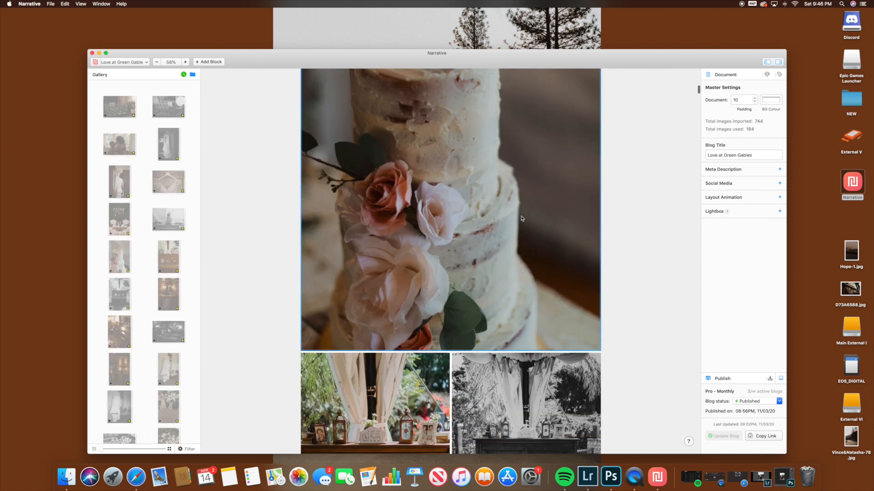
pyautogui.scroll(-10, 521, 218)
pyautogui.scroll(-15, 522, 218)
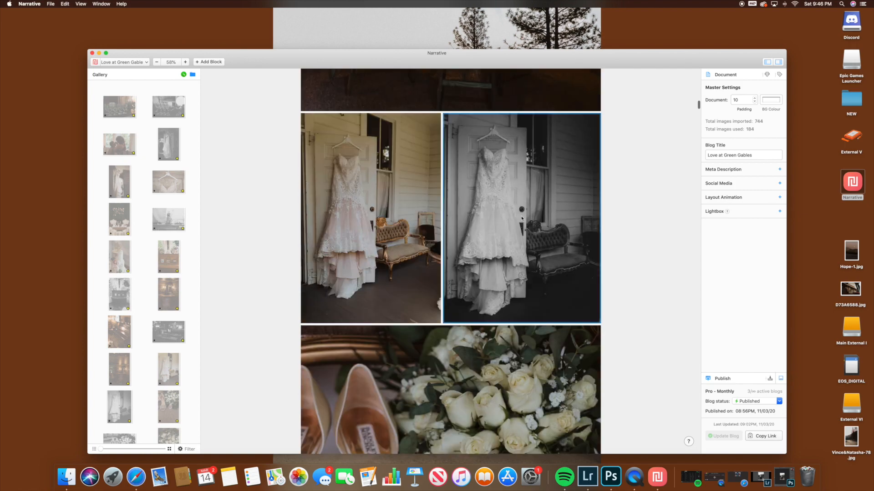
pyautogui.scroll(-3, 216, 235)
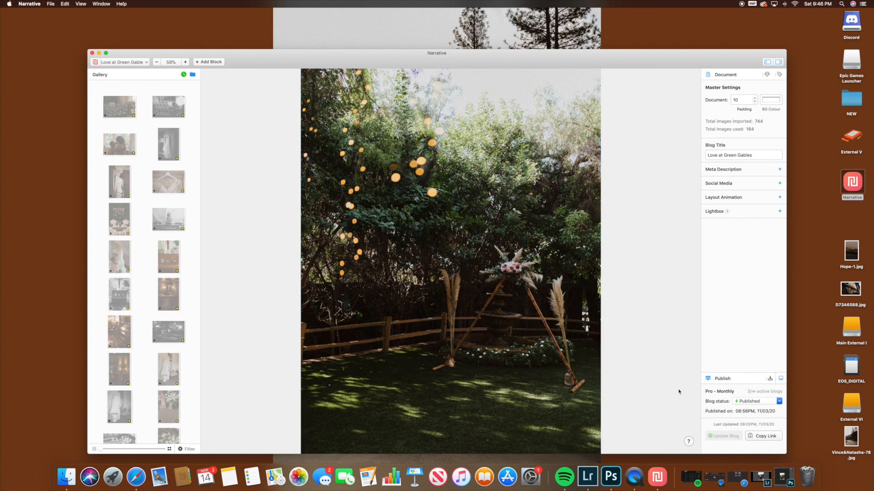
pyautogui.click(94, 62)
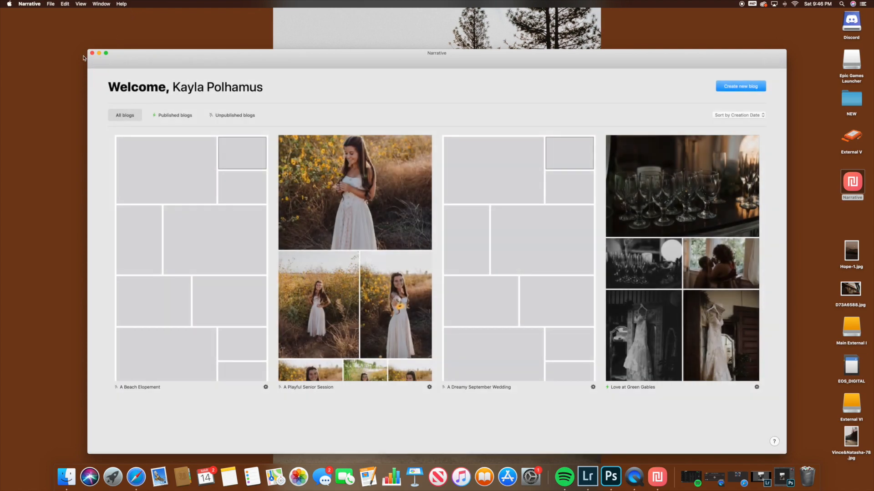
# Step: Start a new blog named TEST with the FINAL EDITS folder of the first 2.17.20 Rancheria session on External V as its source
pyautogui.click(739, 86)
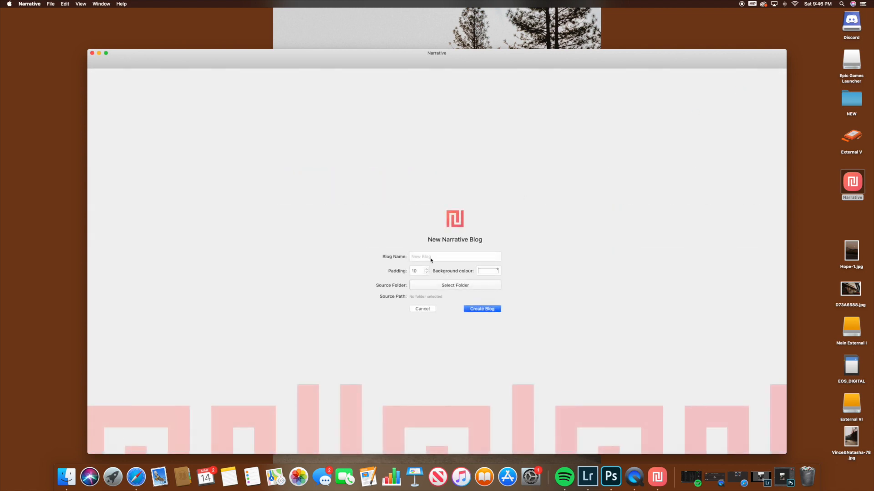
pyautogui.write('TEST')
pyautogui.click(450, 287)
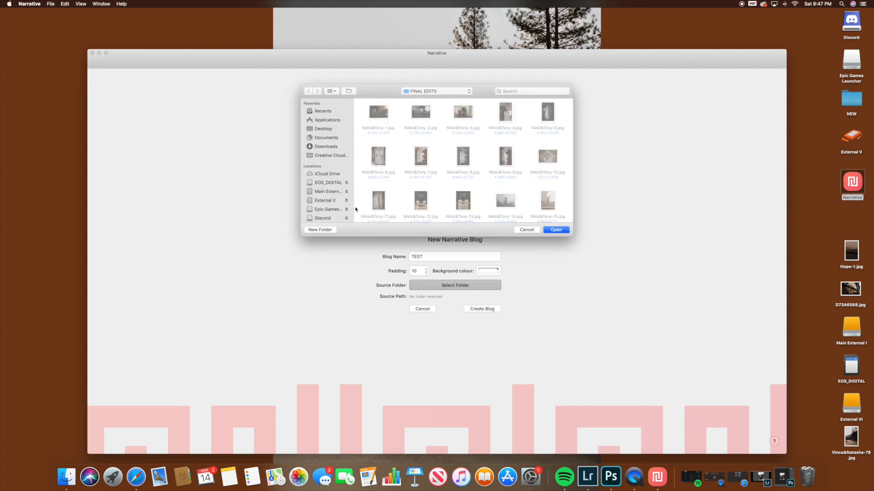
pyautogui.click(327, 201)
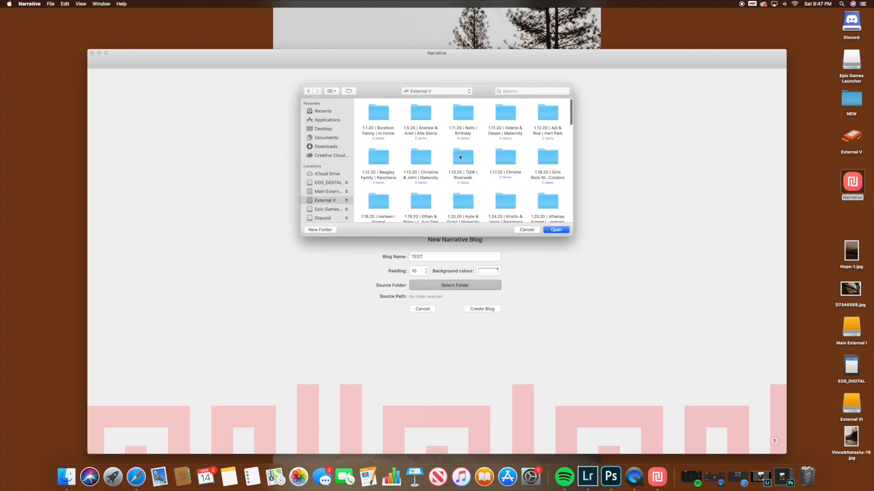
pyautogui.scroll(-5, 459, 157)
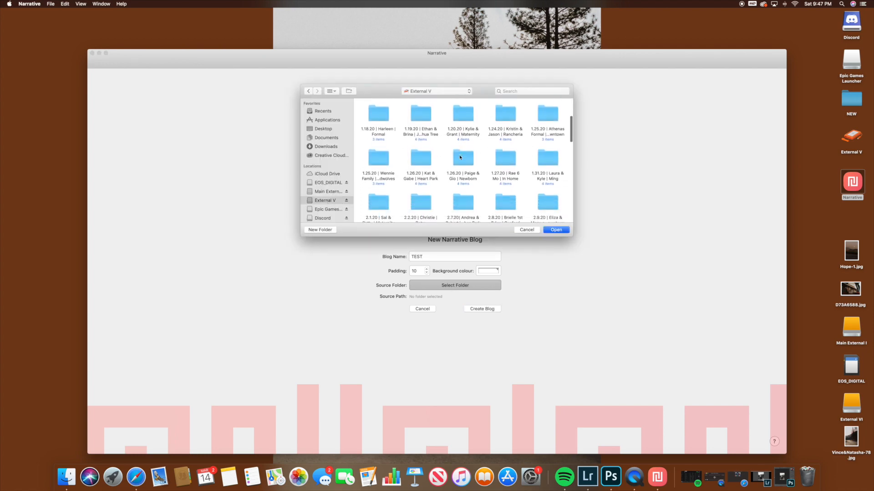
pyautogui.scroll(-2, 459, 157)
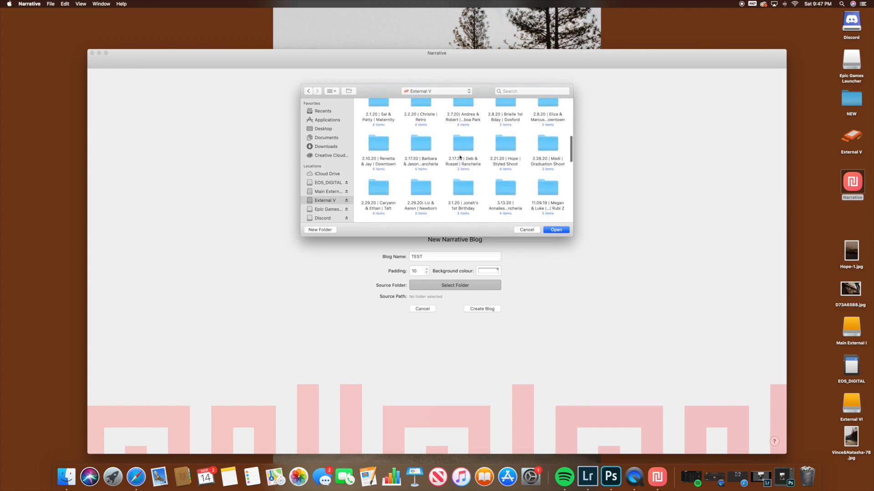
pyautogui.scroll(-1, 460, 157)
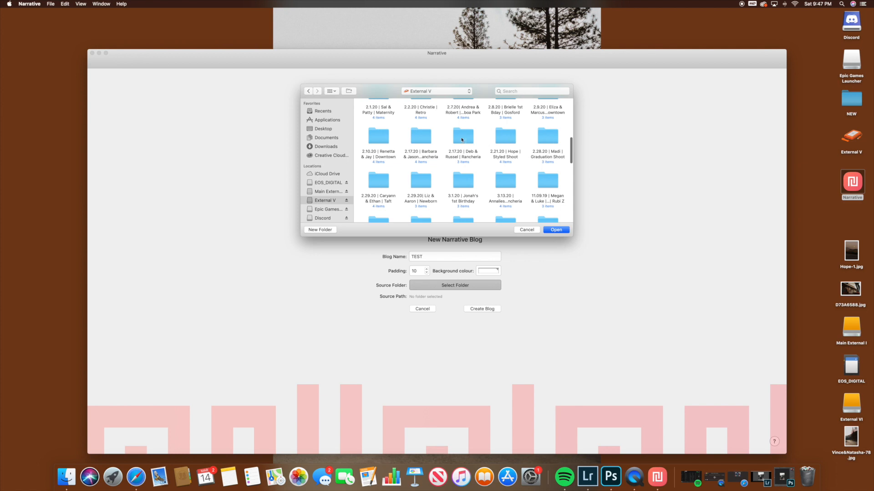
pyautogui.scroll(1, 433, 143)
pyautogui.doubleClick(418, 147)
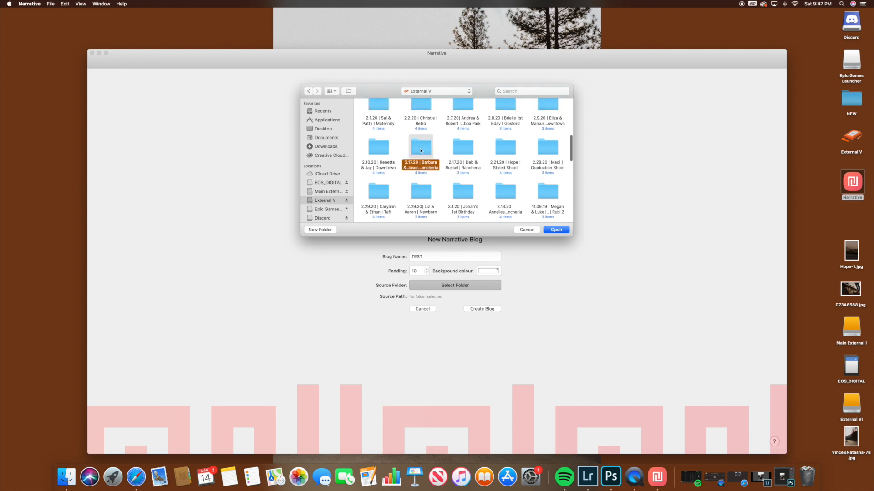
pyautogui.doubleClick(374, 116)
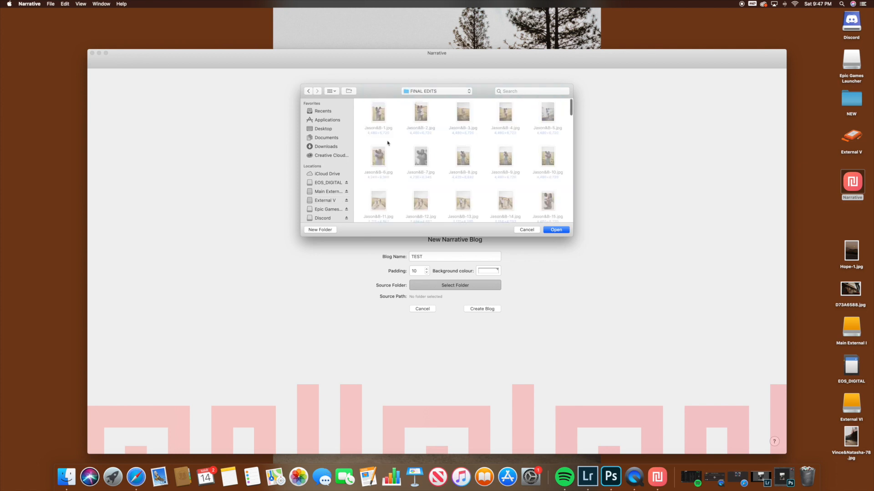
pyautogui.click(559, 230)
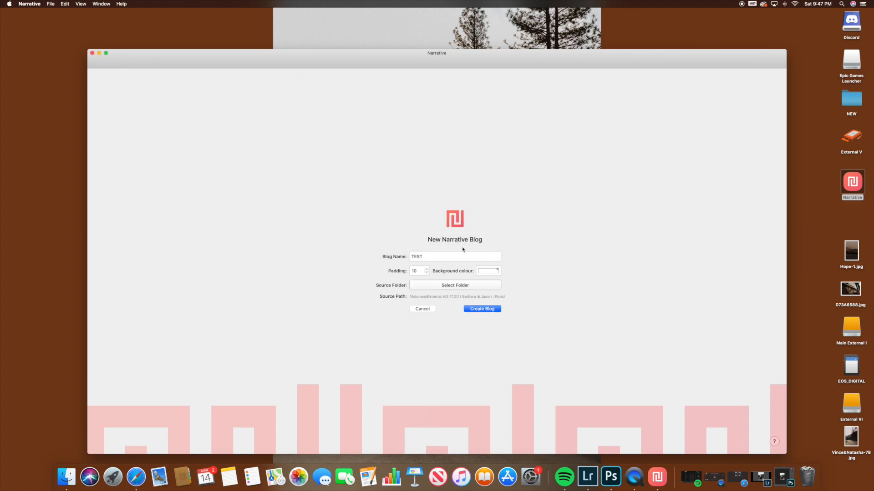
# Step: Replace the blog name with the couple's first names and create the blog
pyautogui.moveTo(438, 262); pyautogui.dragTo(398, 260)
pyautogui.write('Barbara & Jason')
pyautogui.click(483, 310)
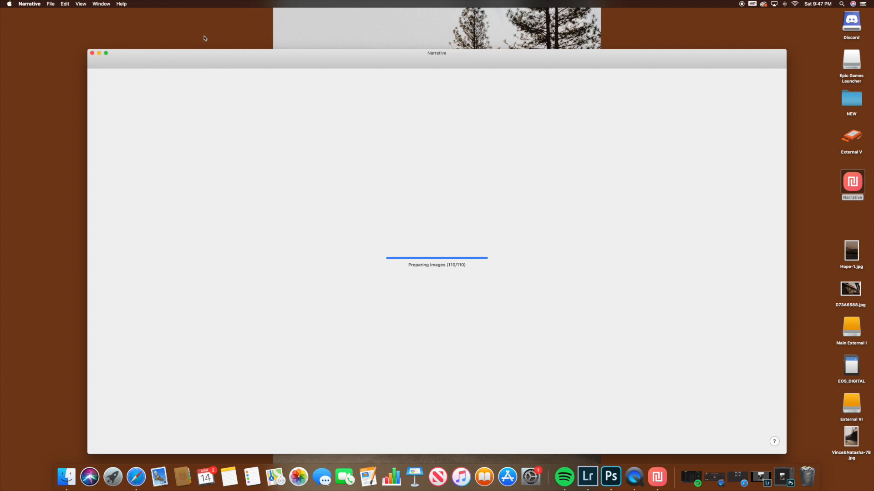
# Step: Automatically lay out the first batch of gallery images in the blog and look over the resulting collage
pyautogui.scroll(-15, 155, 232)
pyautogui.scroll(15, 154, 241)
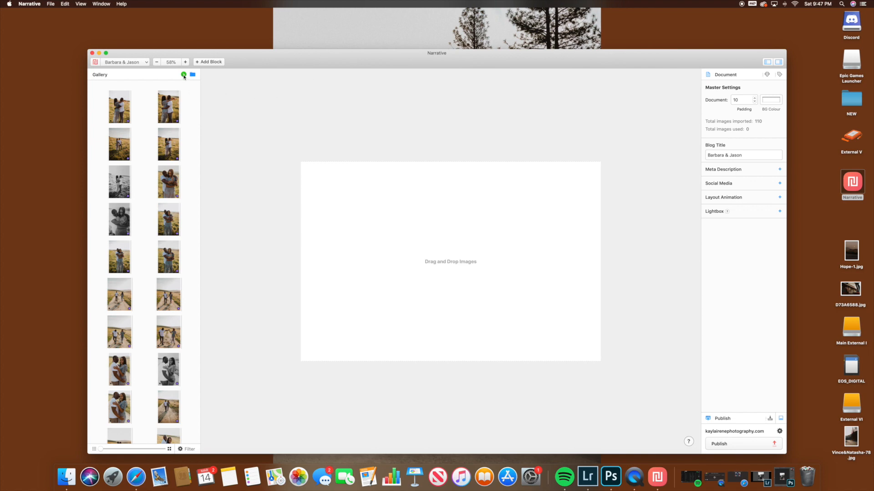
pyautogui.click(183, 75)
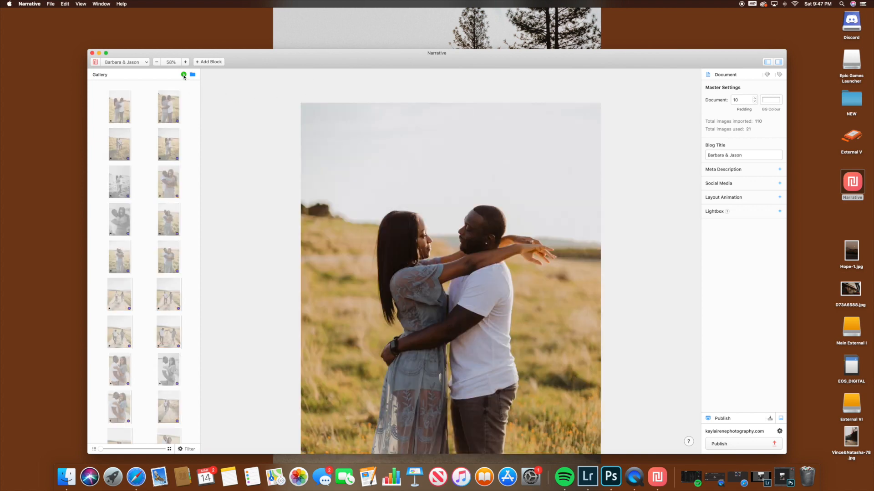
pyautogui.scroll(-10, 457, 202)
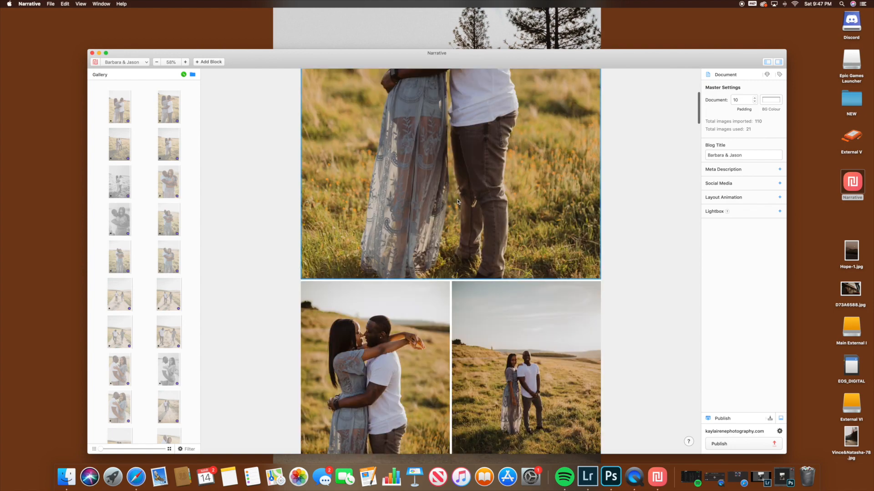
pyautogui.scroll(-15, 458, 202)
pyautogui.scroll(-5, 149, 212)
# Step: Automatically add the remaining gallery images to the blog layout, batch after batch, until all of them are placed
pyautogui.scroll(-5, 149, 212)
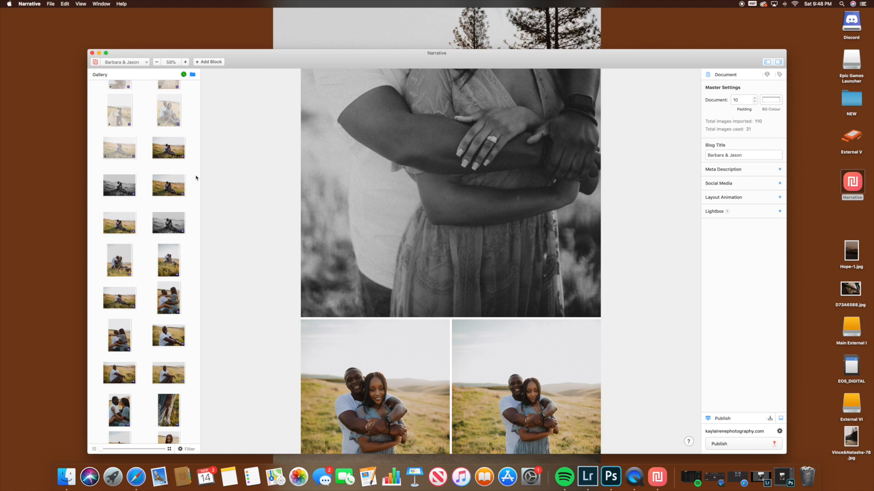
pyautogui.scroll(-10, 171, 175)
pyautogui.scroll(-3, 165, 161)
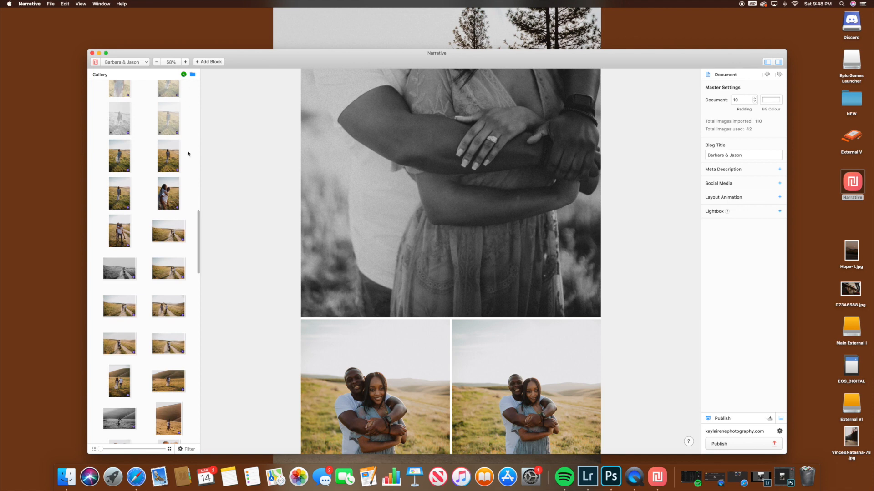
pyautogui.scroll(-5, 173, 173)
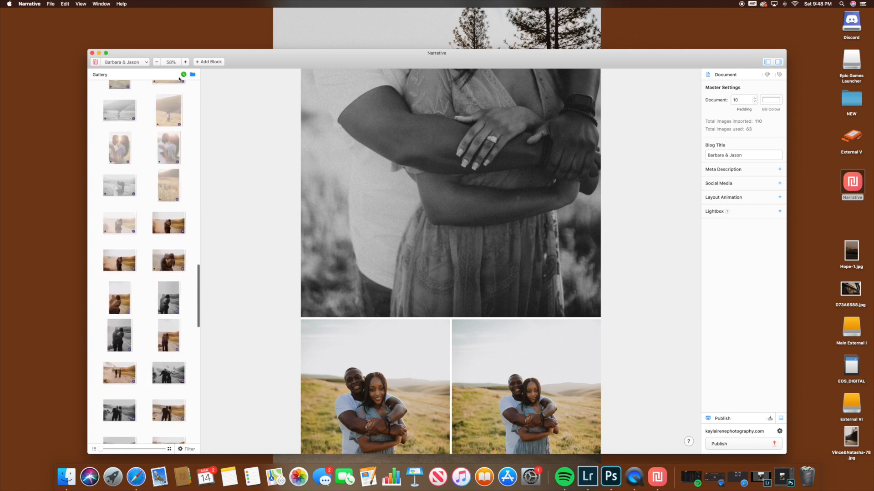
pyautogui.scroll(-5, 174, 100)
pyautogui.scroll(-5, 174, 100)
pyautogui.scroll(-3, 168, 225)
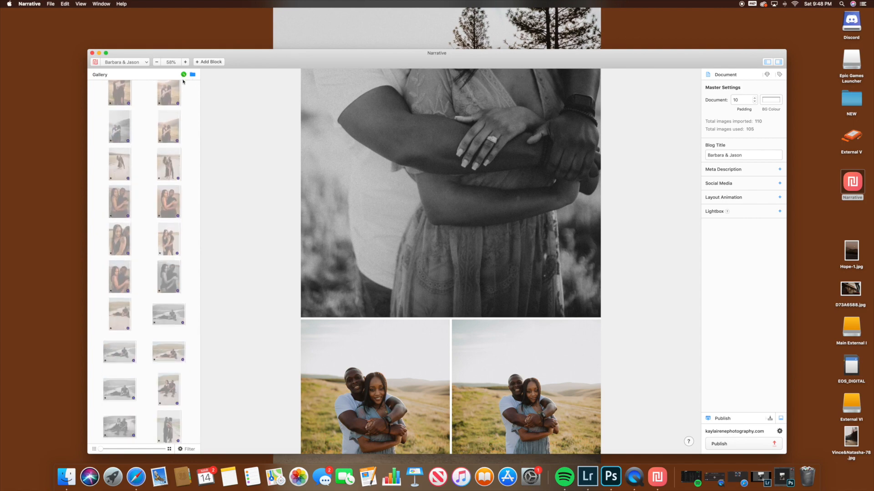
pyautogui.scroll(-12, 536, 303)
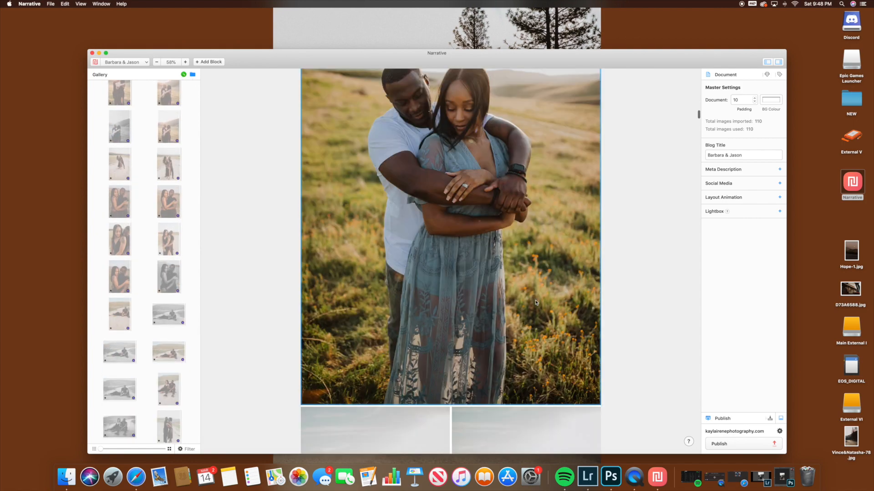
# Step: Delete the large single photo of the woman in the blue dress that follows the paired black-and-white and colour portraits
pyautogui.scroll(-5, 536, 302)
pyautogui.scroll(-12, 536, 303)
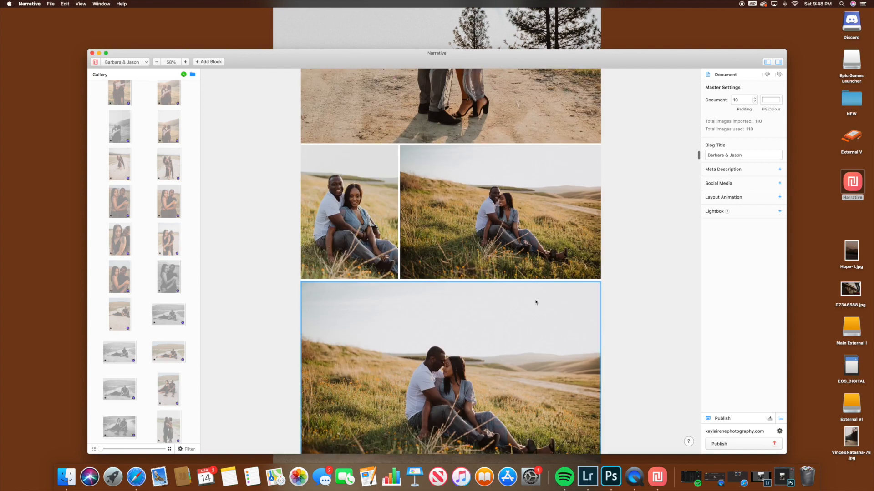
pyautogui.scroll(-15, 535, 301)
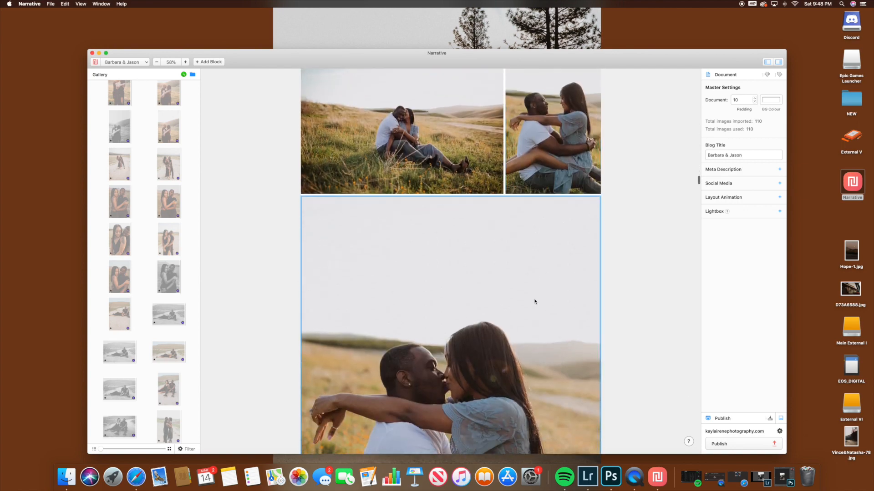
pyautogui.scroll(-10, 535, 302)
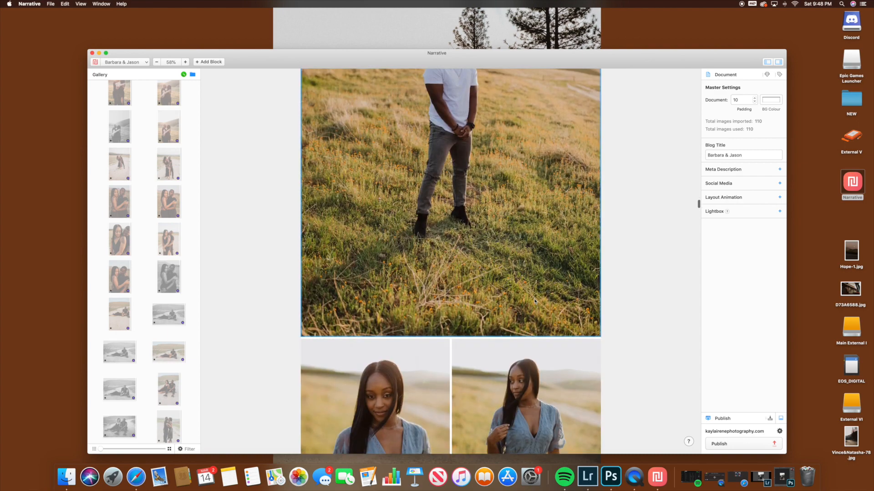
pyautogui.scroll(-15, 535, 301)
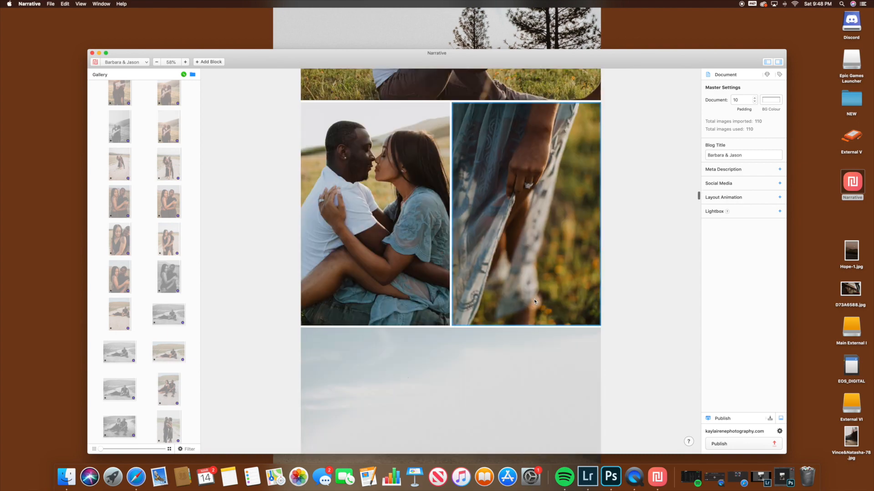
pyautogui.scroll(-15, 535, 301)
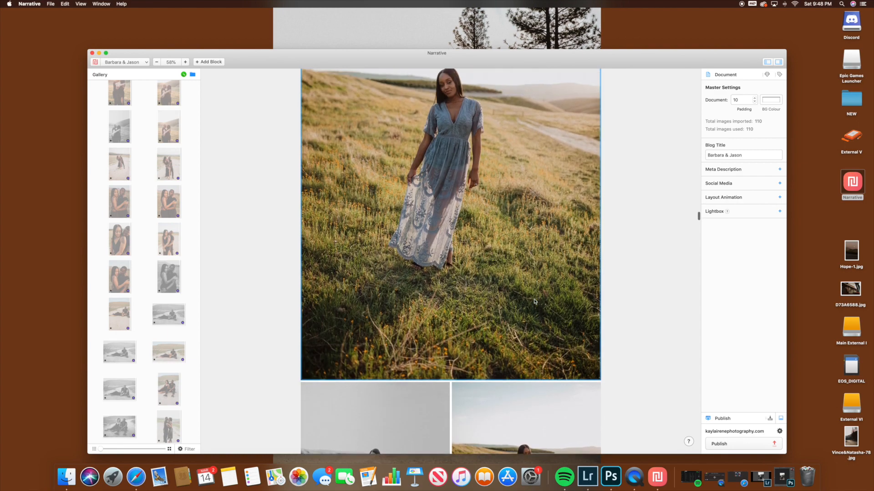
pyautogui.scroll(-2, 534, 301)
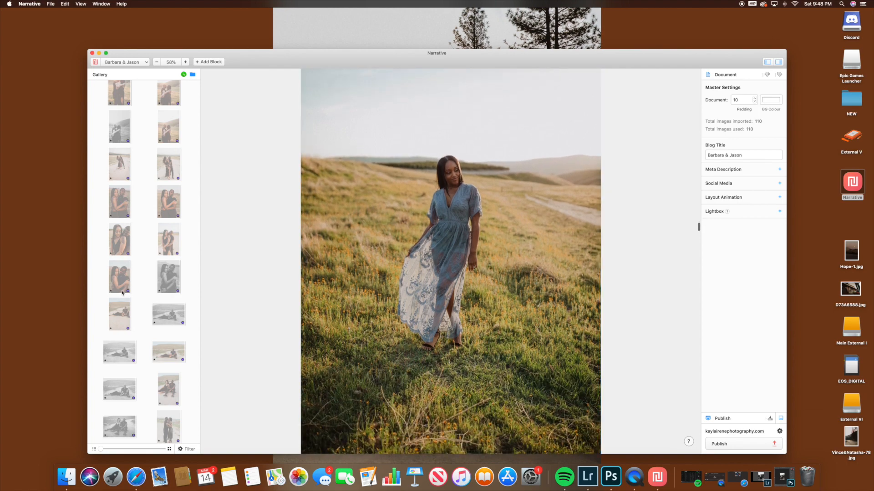
pyautogui.click(423, 237)
pyautogui.scroll(-10, 422, 238)
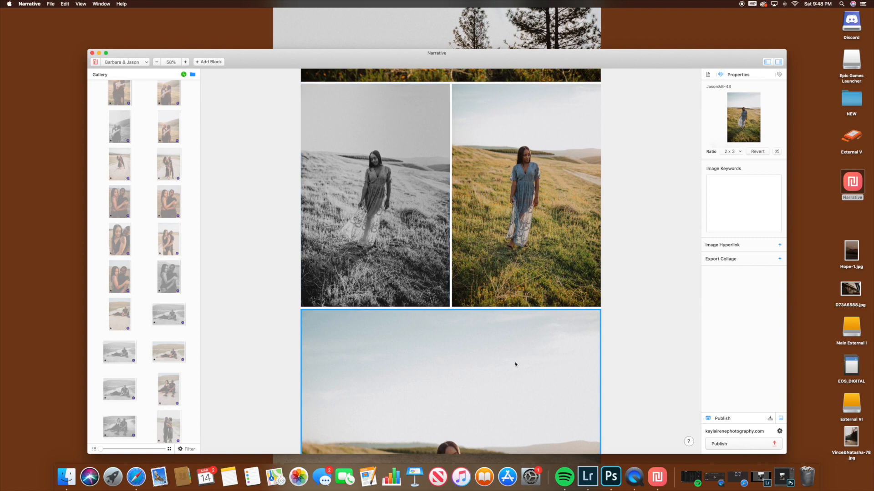
pyautogui.press('Delete')
# Step: Delete the right-hand photo of the woman in the row below the black-and-white and colour pair
pyautogui.scroll(-1, 506, 301)
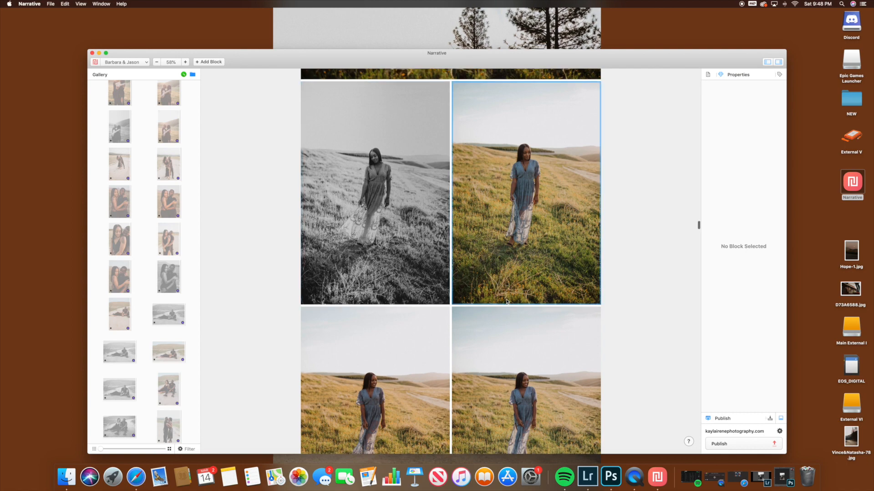
pyautogui.scroll(-3, 506, 301)
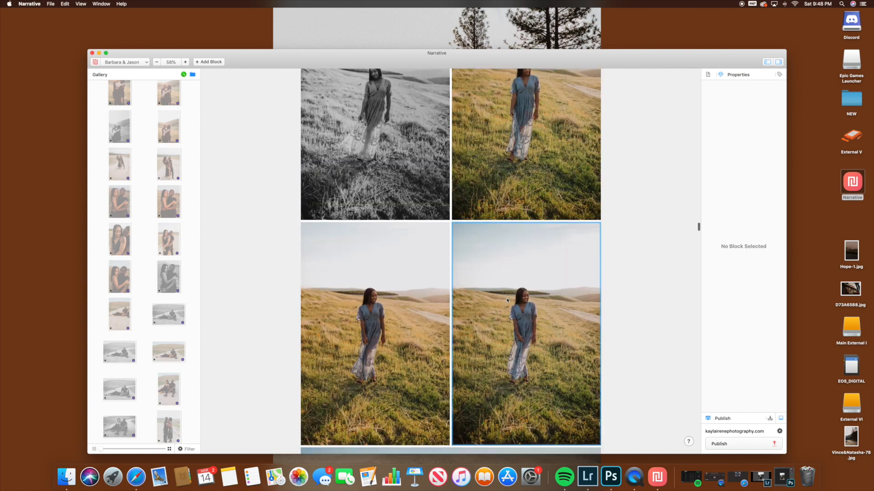
pyautogui.click(511, 336)
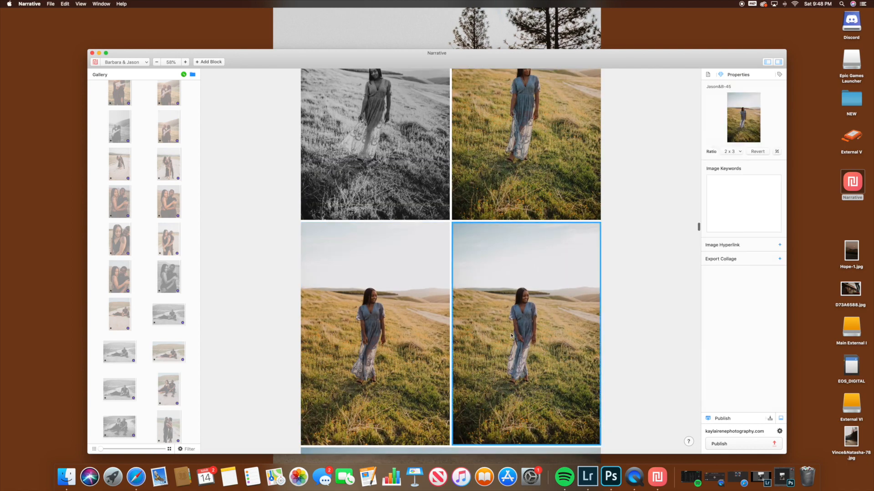
pyautogui.press('Delete')
# Step: Examine the couple's photos on the dirt path further down the blog layout
pyautogui.scroll(-10, 487, 328)
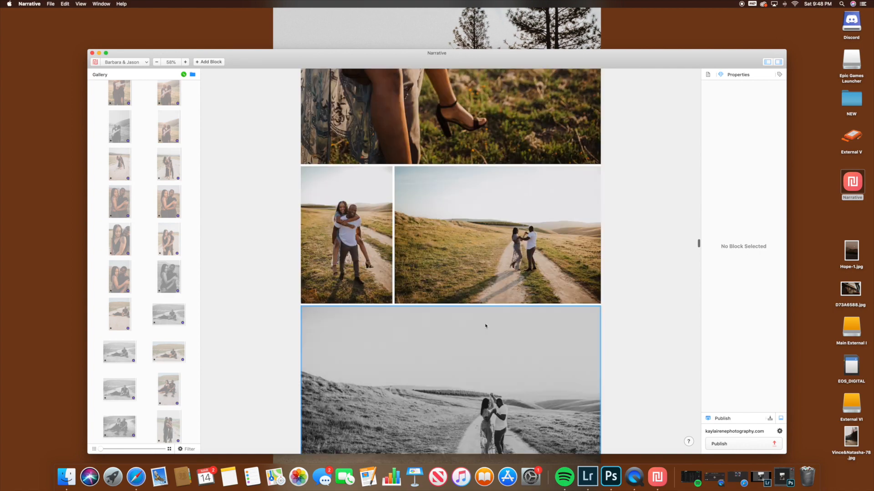
pyautogui.scroll(10, 486, 326)
pyautogui.scroll(-5, 485, 326)
pyautogui.scroll(-15, 485, 326)
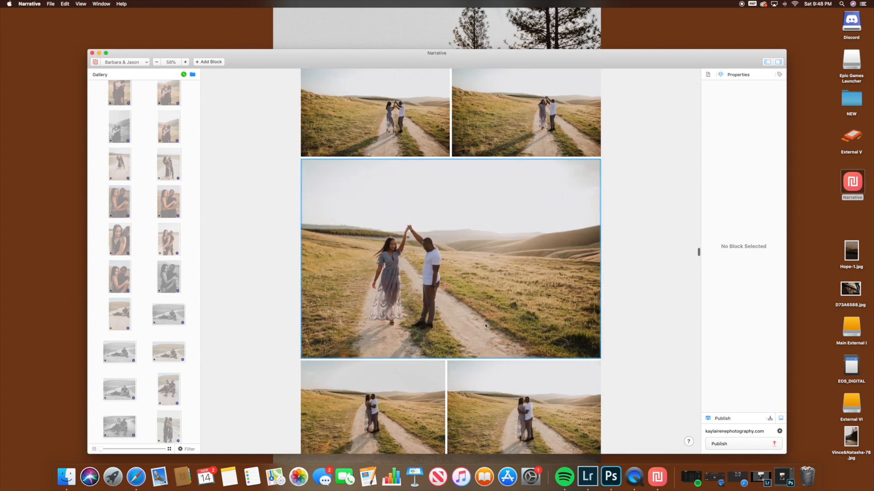
# Step: Review the photo arrangement of the collage, from the dirt path photos back to the opening portrait and through the first rows
pyautogui.scroll(-10, 486, 326)
pyautogui.scroll(15, 486, 326)
pyautogui.scroll(15, 485, 326)
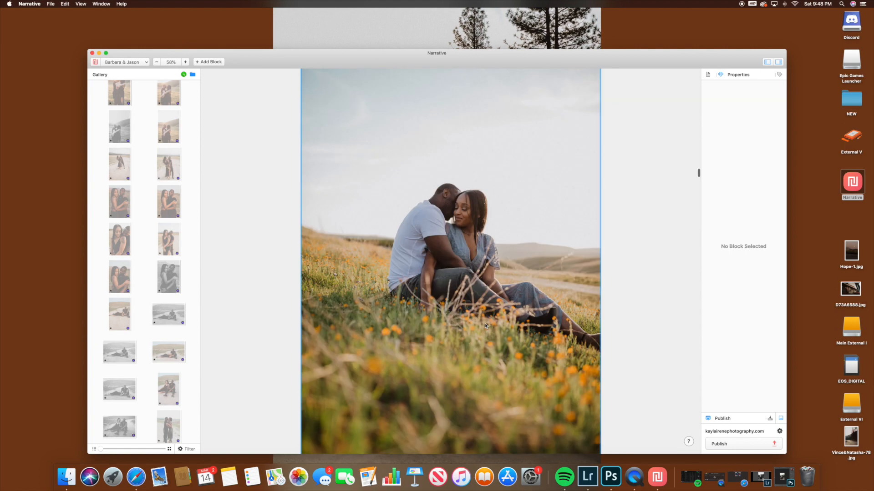
pyautogui.scroll(8, 486, 326)
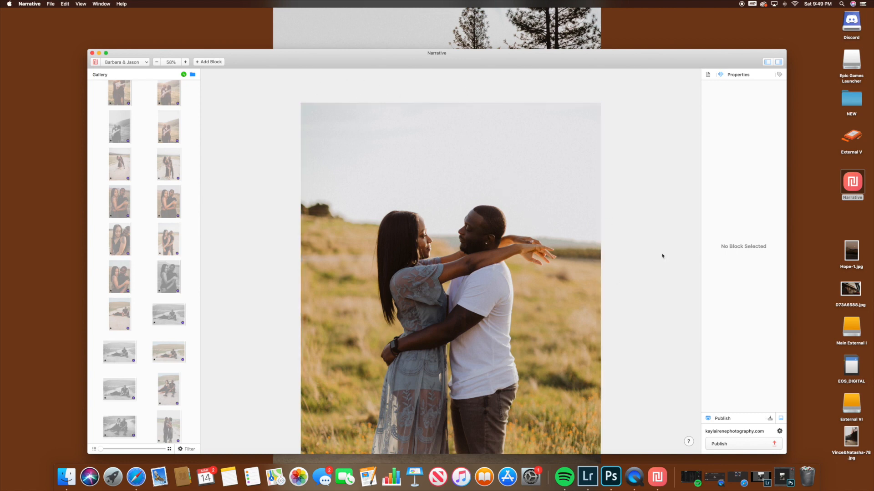
pyautogui.scroll(-10, 591, 268)
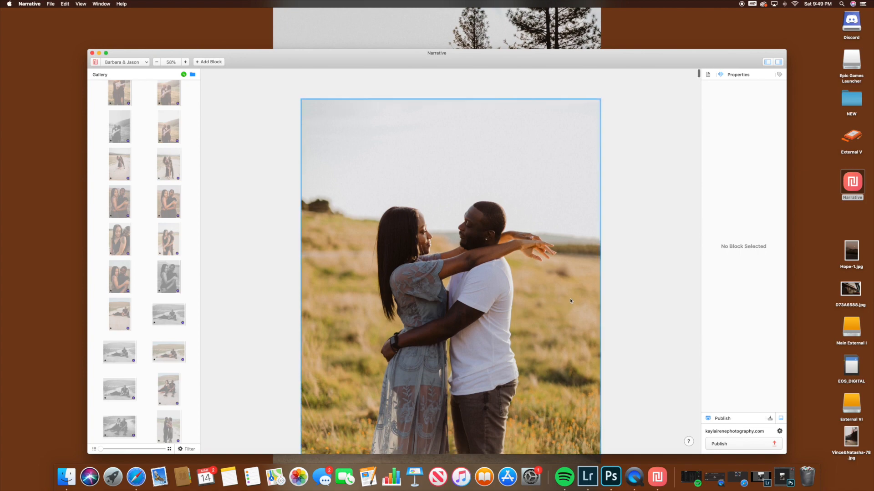
pyautogui.scroll(-10, 586, 274)
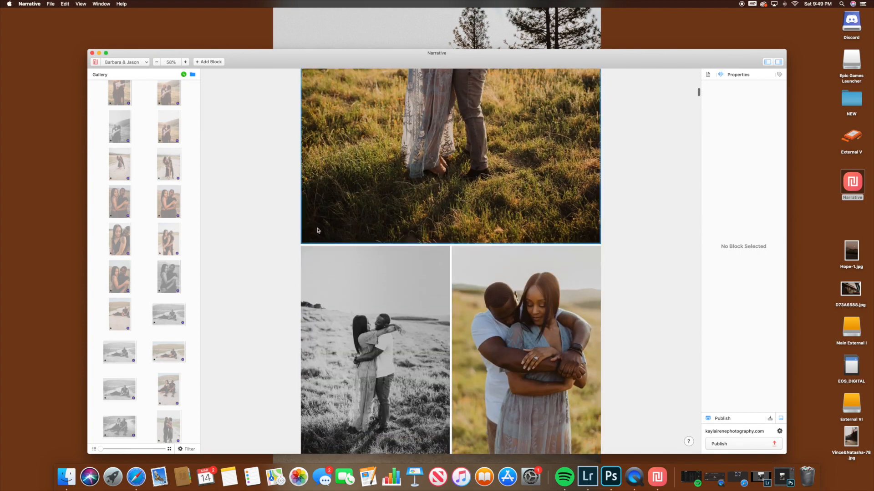
pyautogui.scroll(-12, 572, 259)
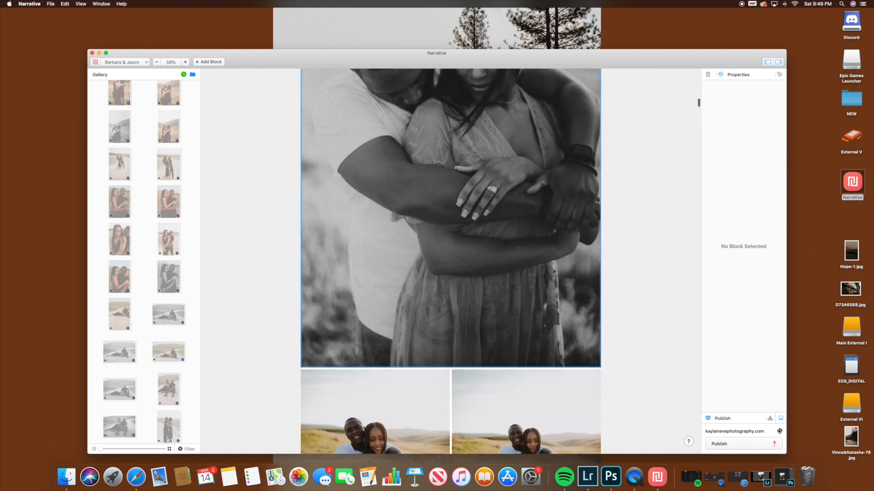
pyautogui.scroll(-5, 453, 241)
pyautogui.scroll(-15, 453, 241)
pyautogui.scroll(-15, 453, 242)
pyautogui.scroll(20, 453, 241)
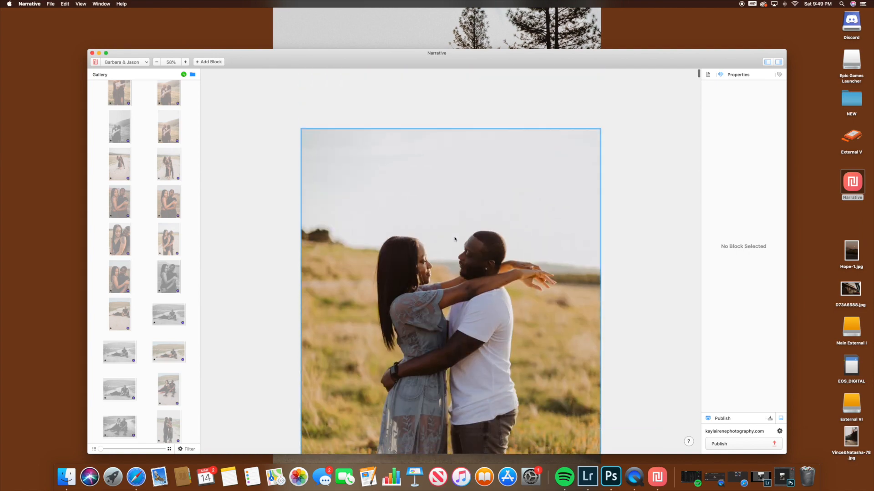
# Step: Add a text block above the opening photo and enter the couple's first names followed by "- A Golden Engagement Session"
pyautogui.click(208, 62)
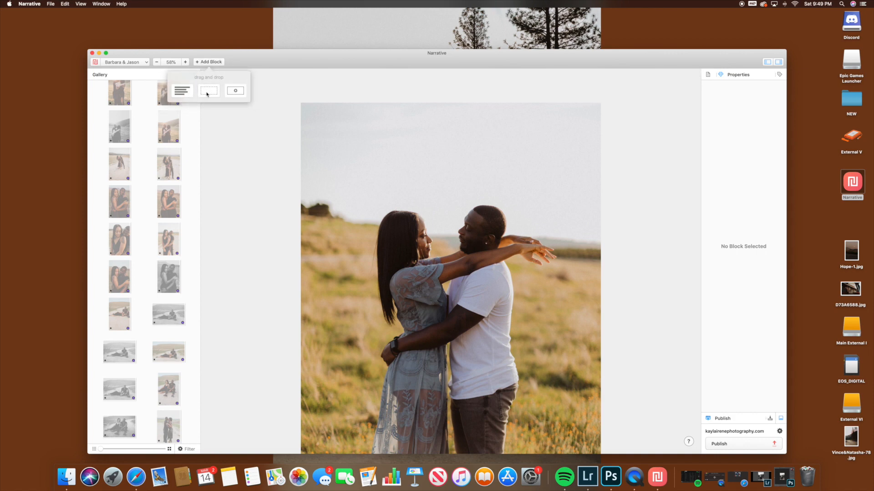
pyautogui.moveTo(179, 92); pyautogui.dragTo(366, 110)
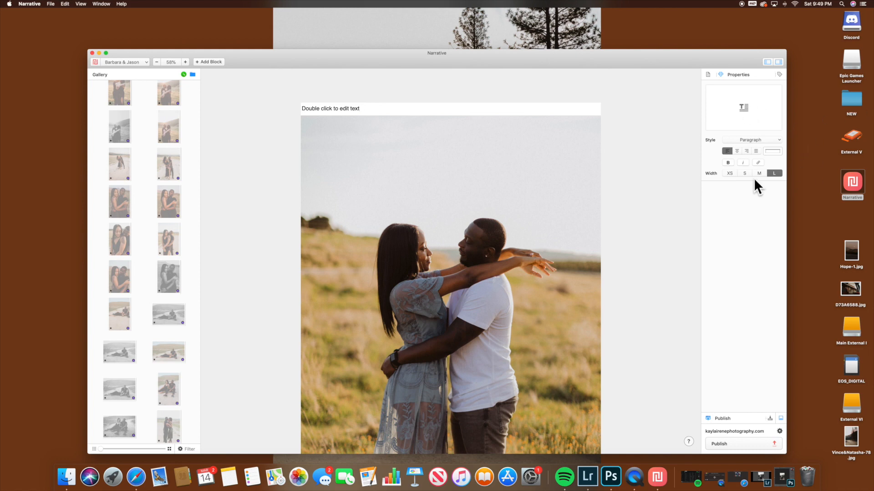
pyautogui.doubleClick(372, 105)
pyautogui.write('Barabra')
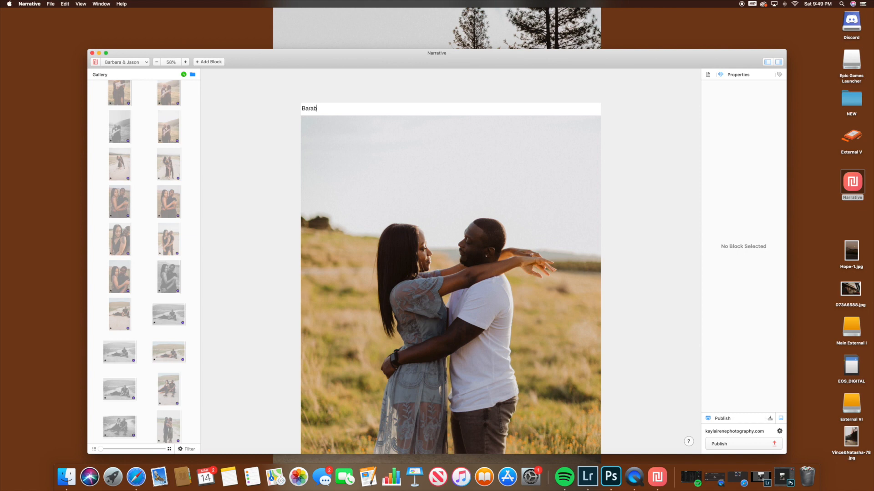
pyautogui.press('BackSpace')
pyautogui.press('BackSpace')
pyautogui.press('BackSpace')
pyautogui.press('BackSpace')
pyautogui.press('BackSpace')
pyautogui.write('rbara & Jason - A golden')
pyautogui.press('BackSpace')
pyautogui.press('BackSpace')
pyautogui.press('BackSpace')
pyautogui.press('BackSpace')
pyautogui.press('BackSpace')
pyautogui.press('BackSpace')
pyautogui.write('Golden Engagement Session')
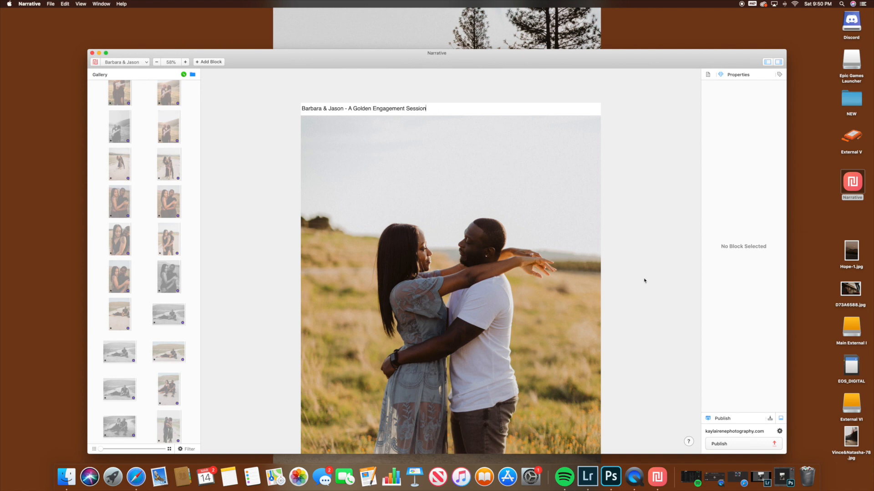
# Step: Publish the finished blog collage to the photography website
pyautogui.scroll(-10, 644, 280)
pyautogui.click(774, 445)
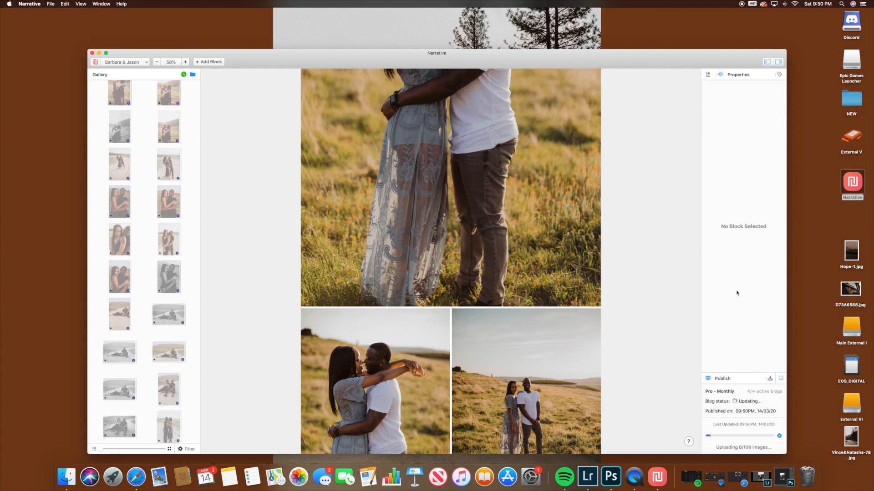
# Step: Switch to Safari and look through the photography website's Home page, including its subscribe form and photo grid
pyautogui.click(136, 477)
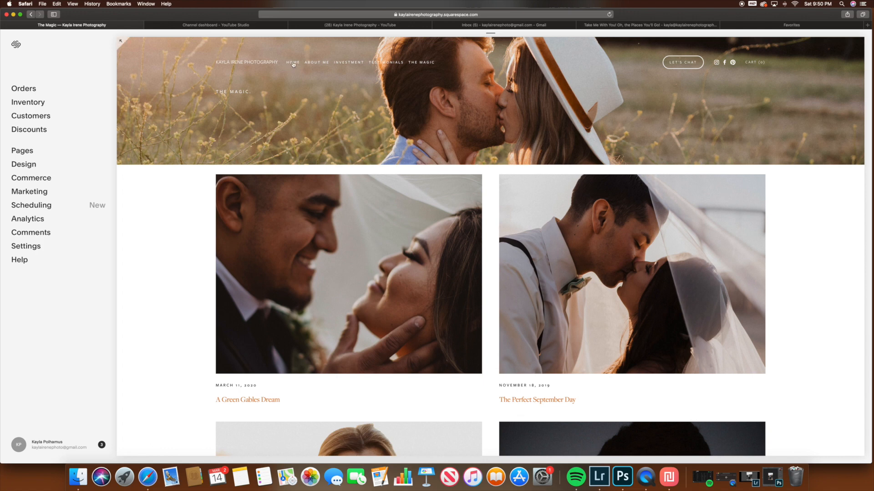
pyautogui.click(293, 63)
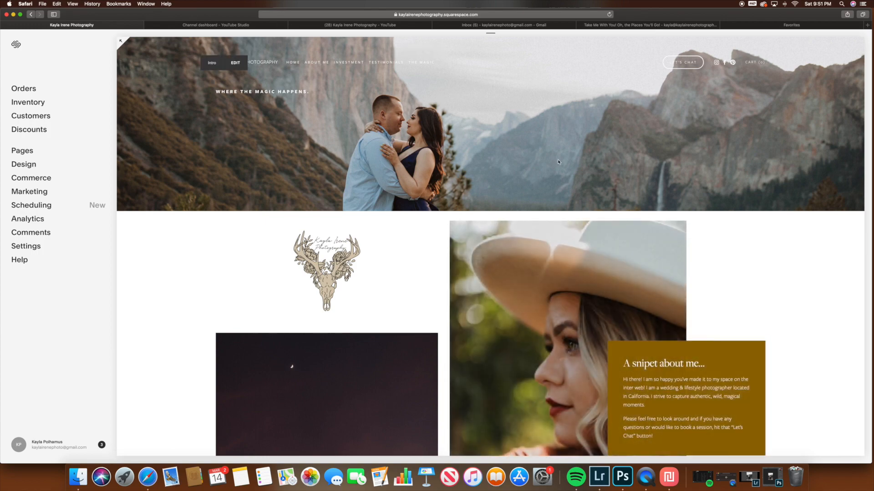
pyautogui.scroll(-15, 542, 152)
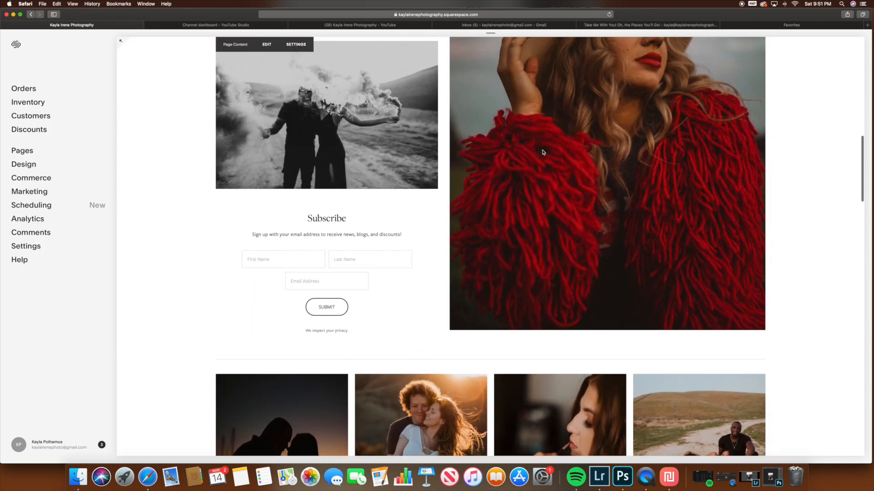
pyautogui.scroll(10, 542, 152)
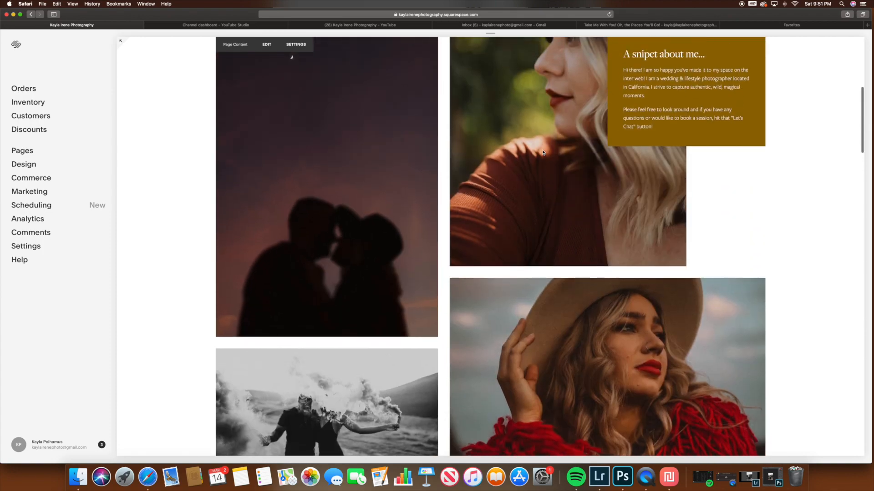
pyautogui.scroll(3, 542, 152)
pyautogui.scroll(-15, 542, 153)
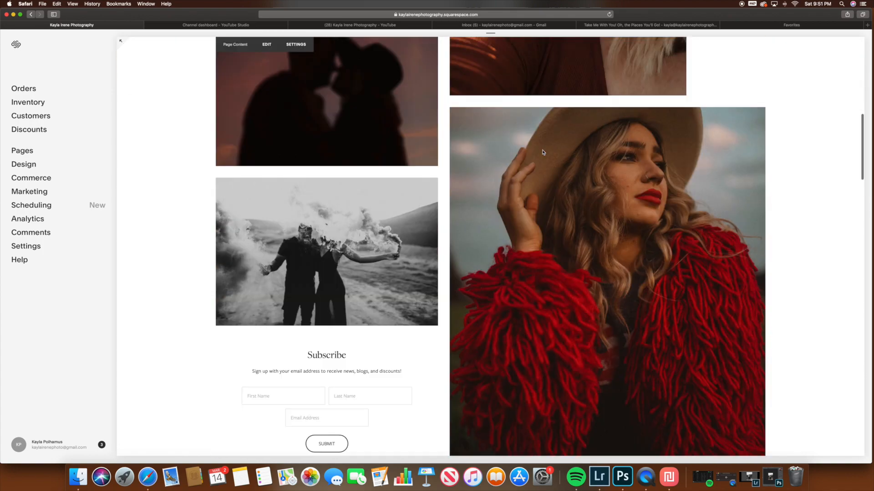
pyautogui.scroll(8, 543, 152)
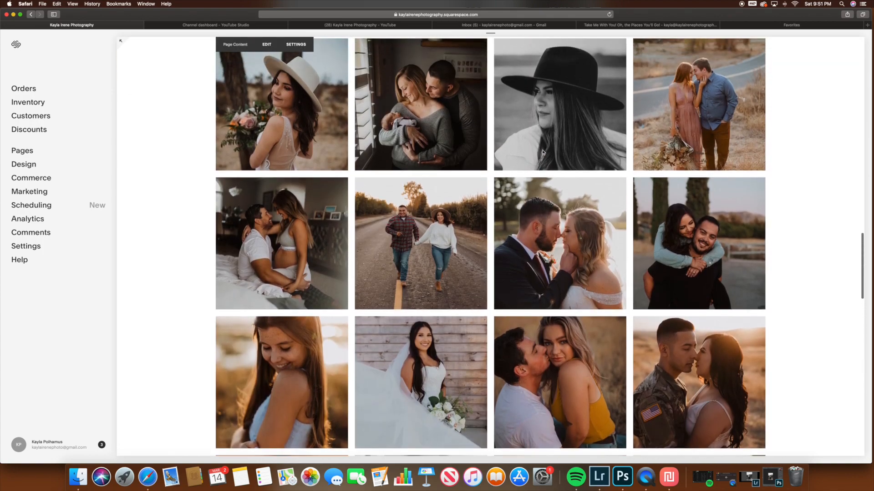
pyautogui.scroll(15, 542, 152)
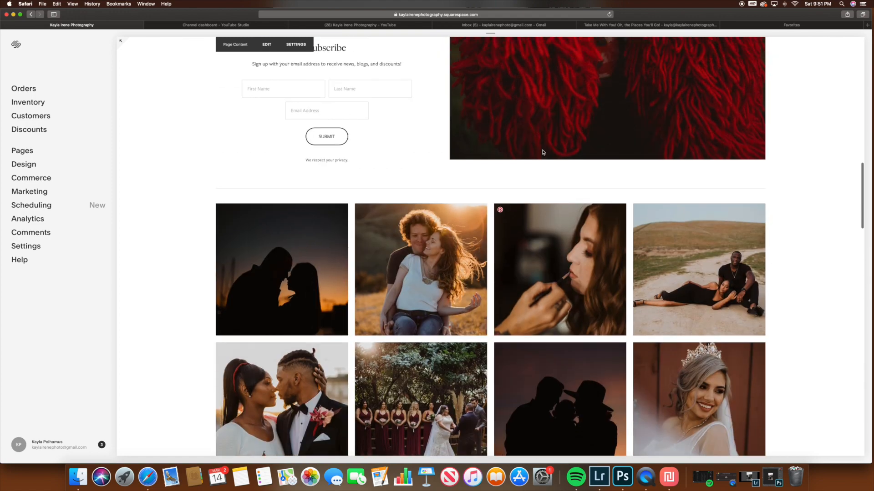
pyautogui.scroll(4, 542, 153)
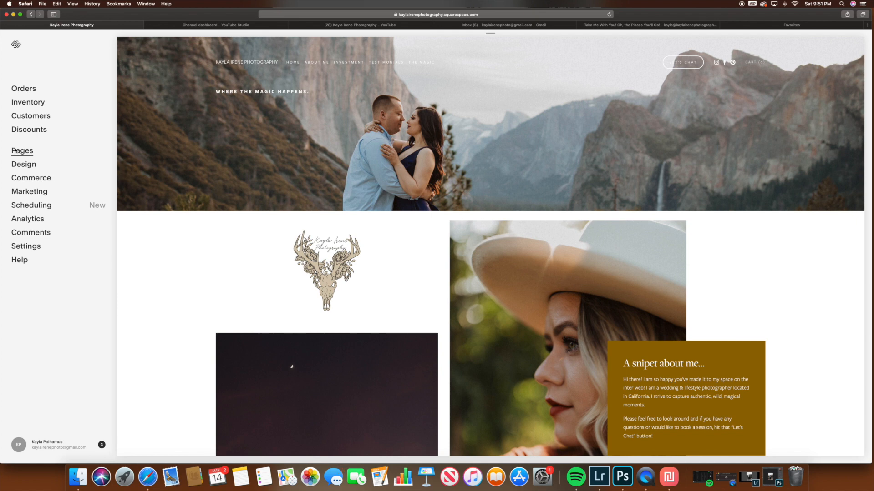
# Step: Open The Magic blog page from the site's pages and look over its posts down to the oldest listed
pyautogui.click(15, 150)
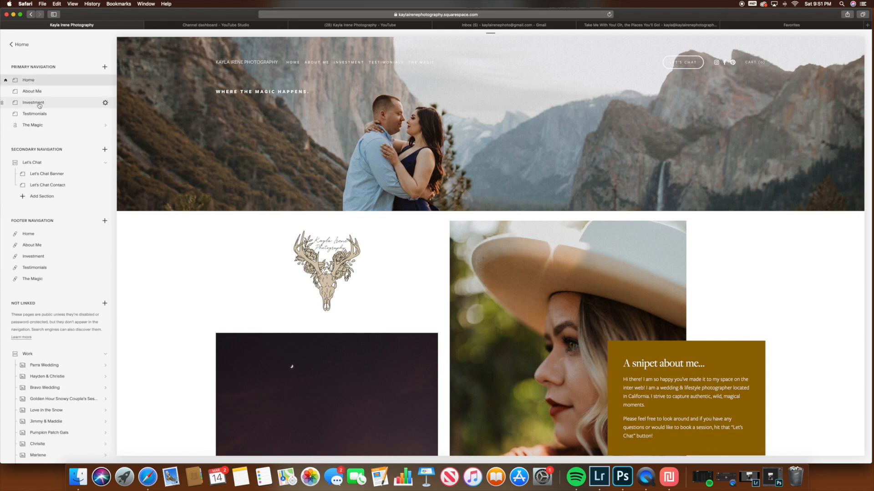
pyautogui.click(38, 130)
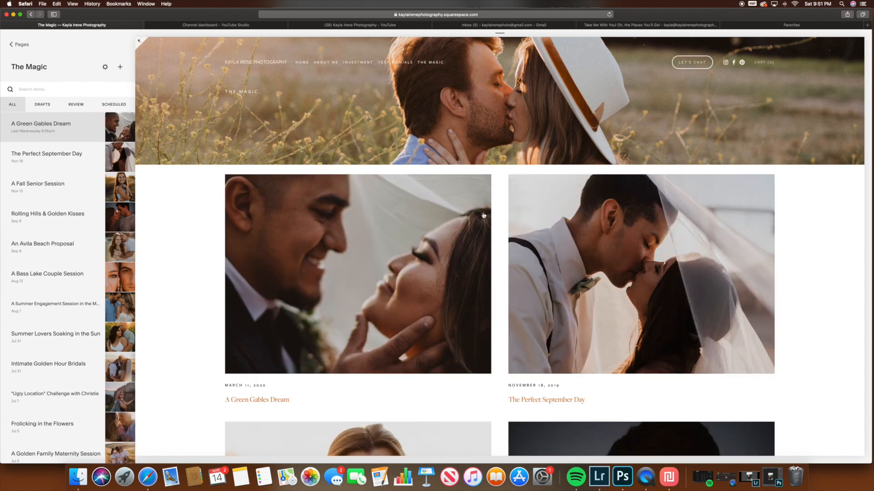
pyautogui.scroll(-10, 484, 216)
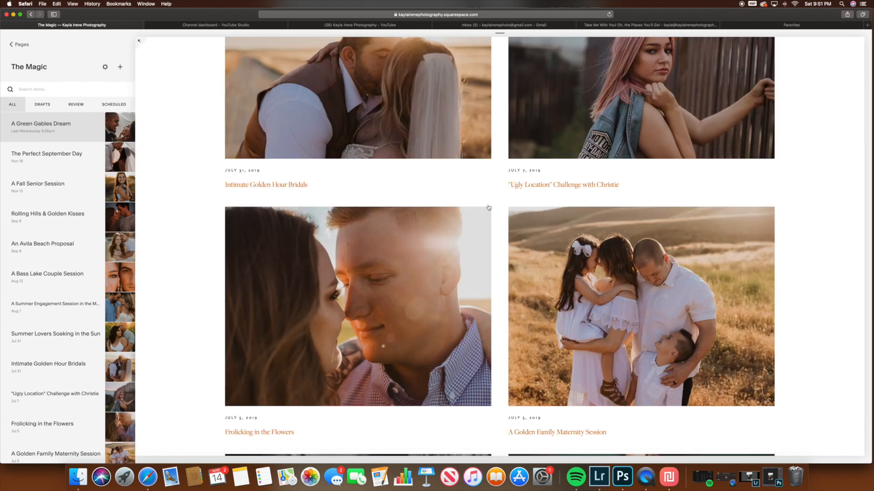
pyautogui.scroll(-10, 488, 207)
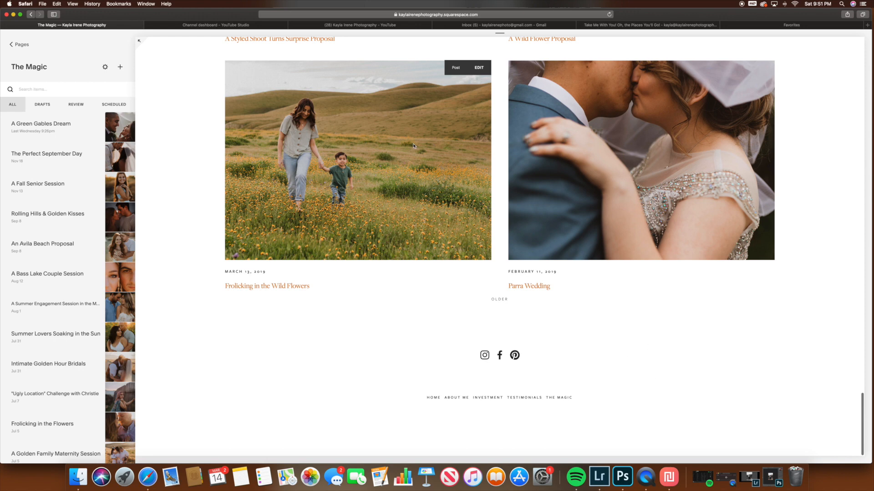
pyautogui.scroll(15, 166, 83)
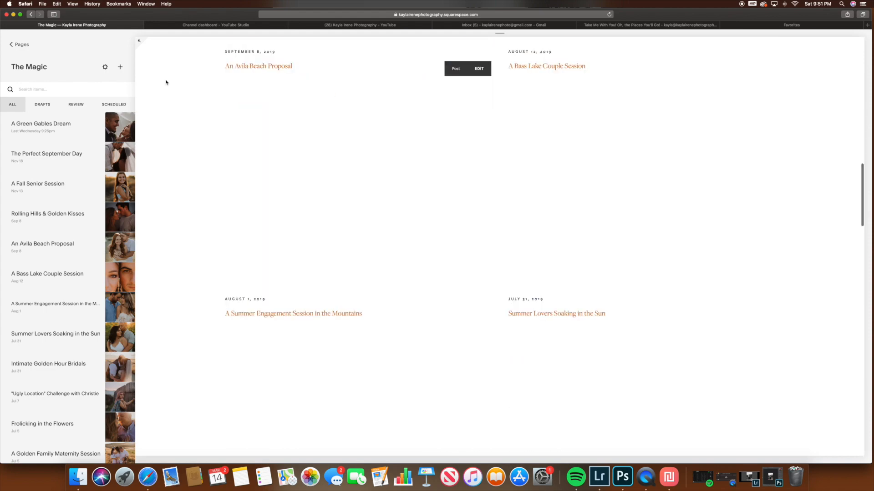
pyautogui.scroll(10, 323, 104)
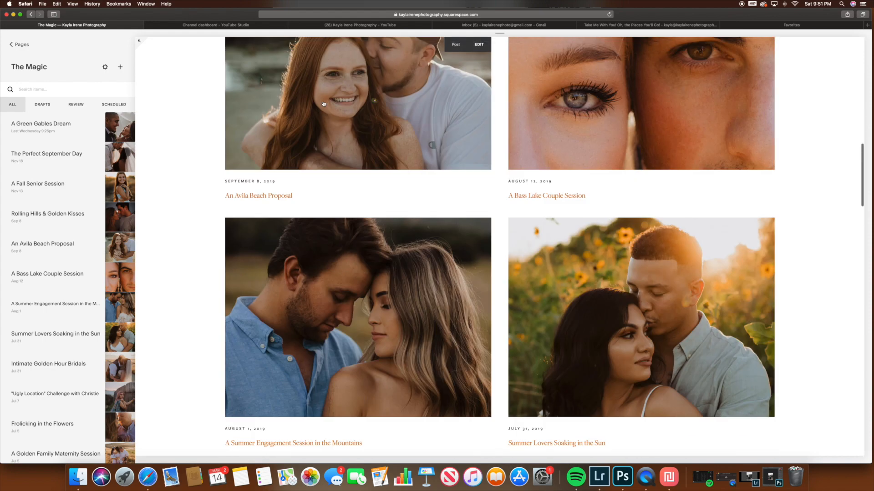
pyautogui.scroll(8, 323, 104)
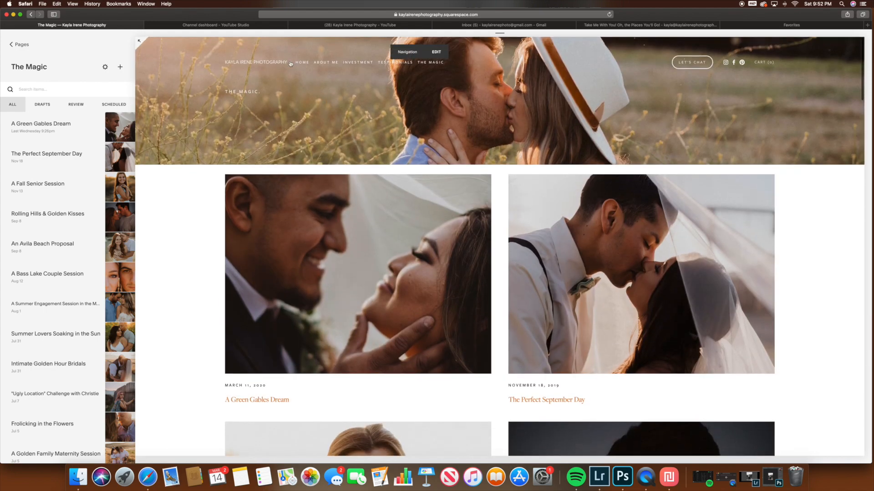
# Step: Return to the website's Home page and view its photos and subscribe form again
pyautogui.click(303, 64)
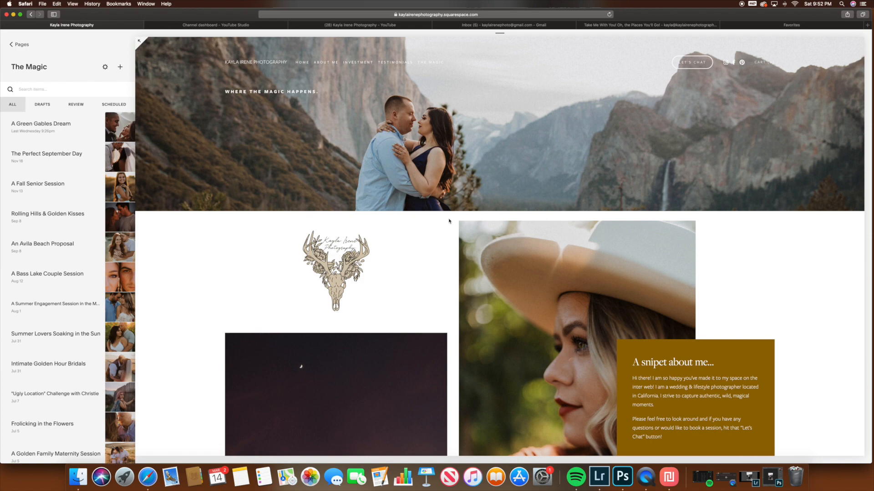
pyautogui.scroll(-10, 450, 221)
pyautogui.scroll(-3, 463, 227)
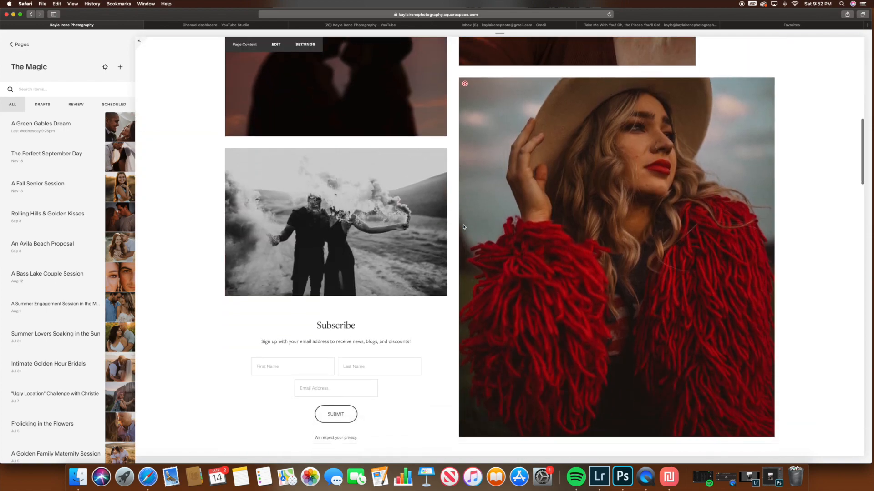
pyautogui.scroll(15, 464, 227)
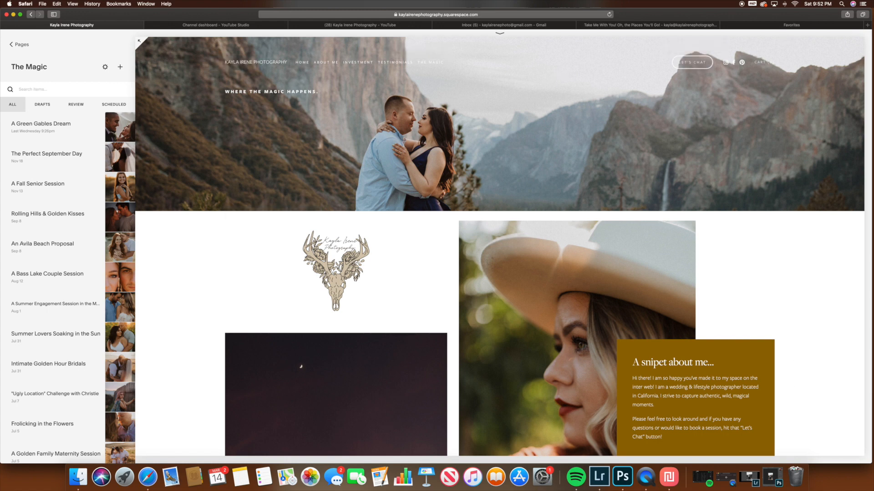
# Step: Open HoneyBook in a new browser tab and log in with the saved account e-mail and password
pyautogui.click(861, 28)
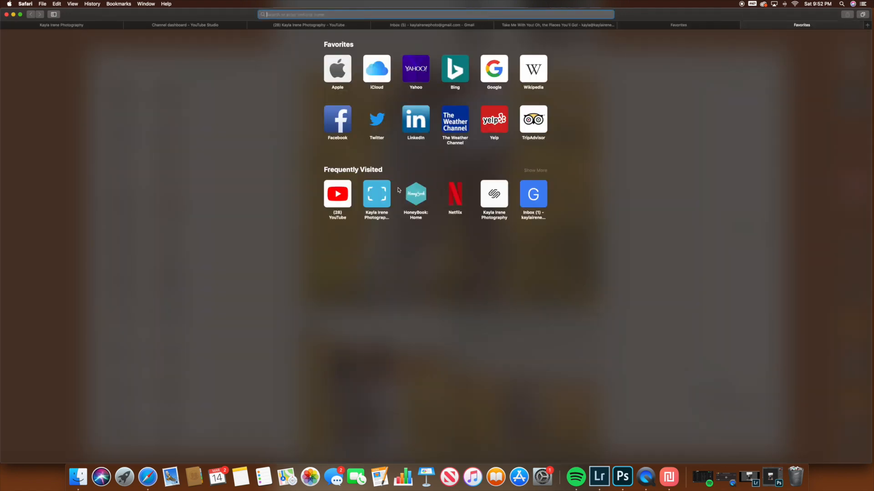
pyautogui.click(415, 191)
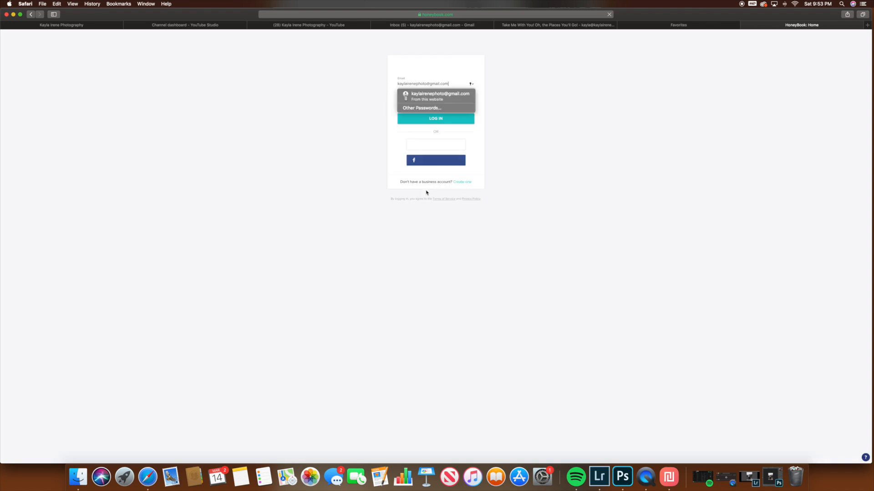
pyautogui.click(444, 96)
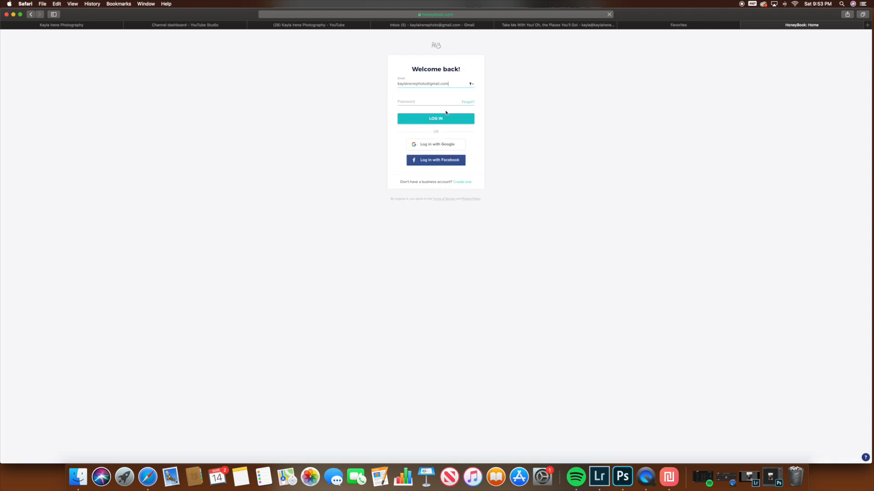
pyautogui.click(443, 120)
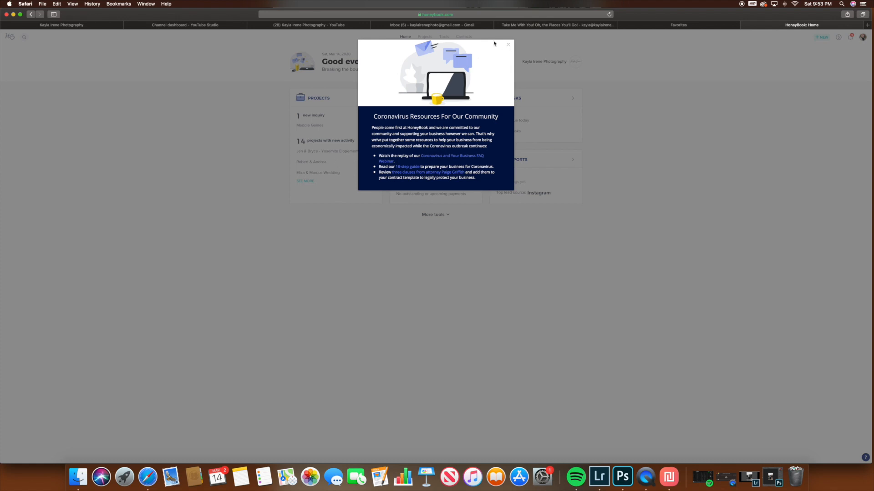
# Step: Dismiss the Coronavirus resources notice and open the HoneyBook projects list
pyautogui.click(508, 44)
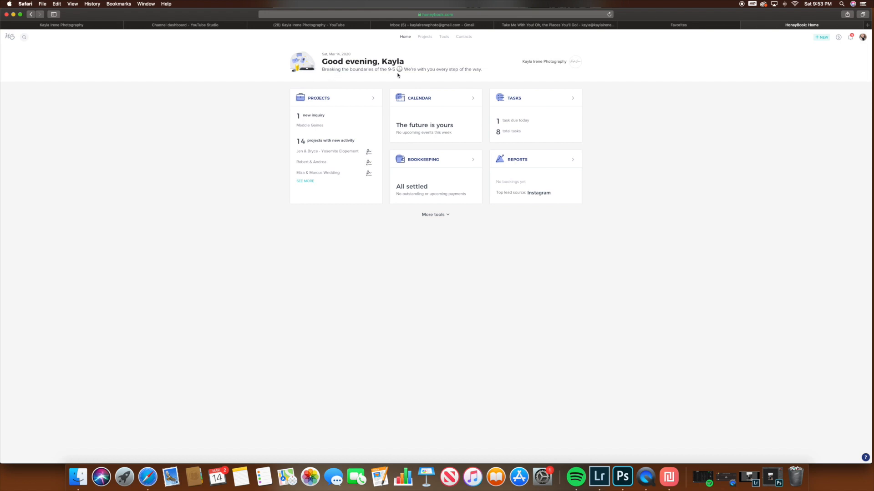
pyautogui.click(425, 36)
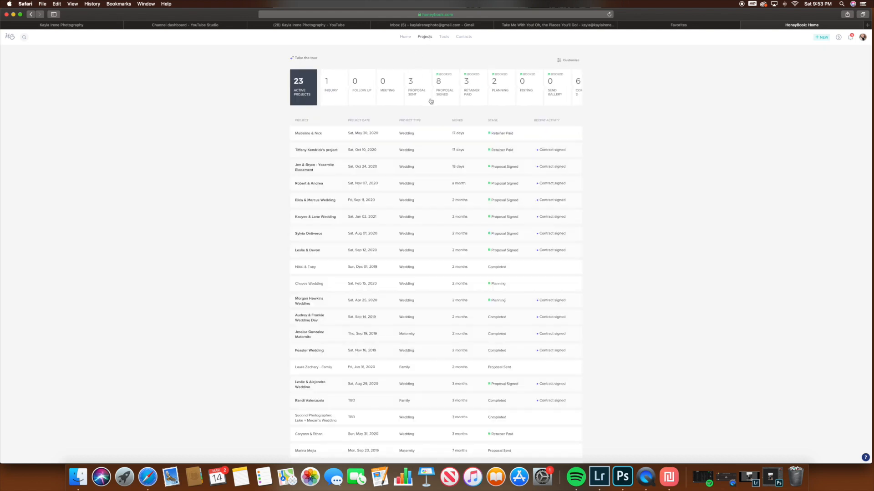
# Step: Review the projects list by stage, from Retainer Paid through Completed and Inquiry, and bring up the overview of available tools
pyautogui.scroll(-3, 454, 143)
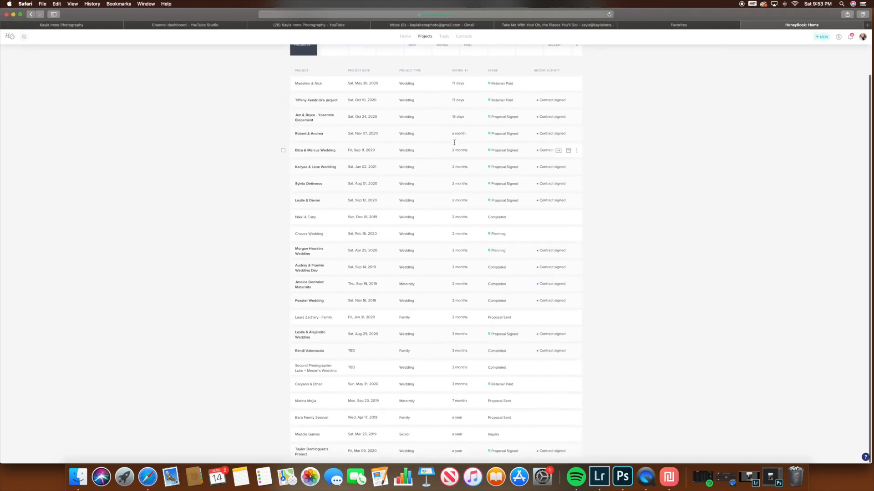
pyautogui.scroll(3, 454, 143)
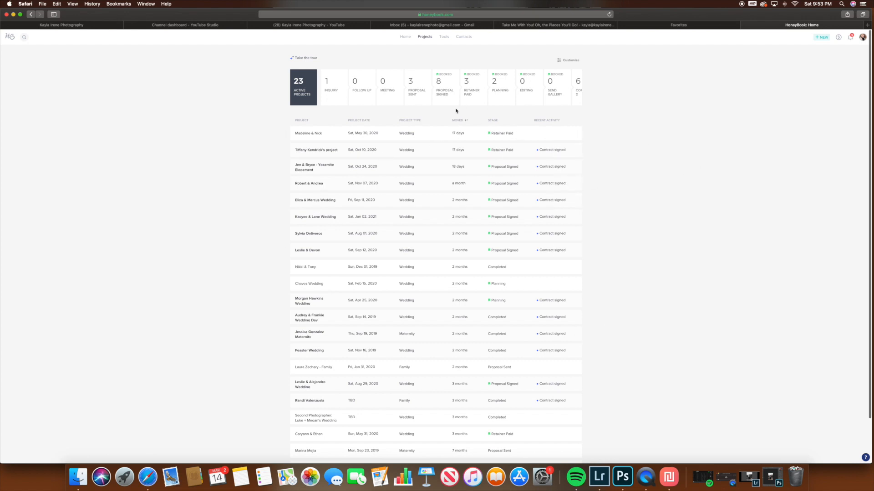
pyautogui.click(474, 87)
pyautogui.click(499, 90)
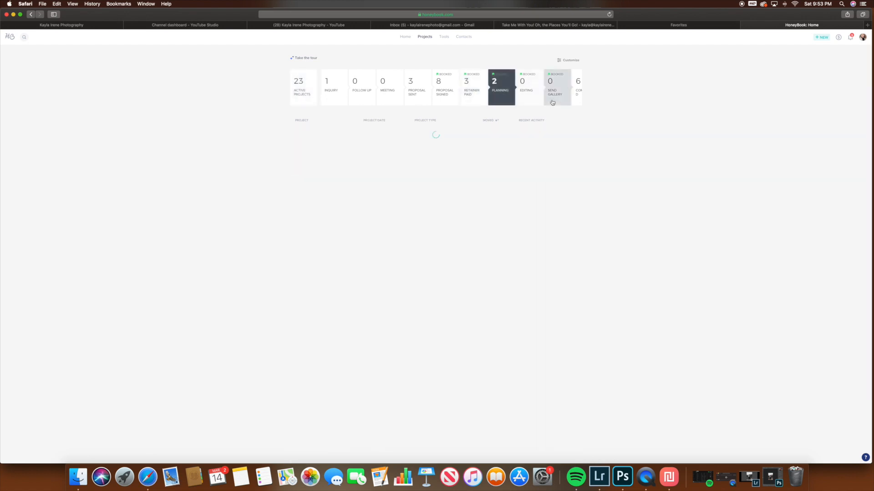
pyautogui.click(528, 92)
pyautogui.click(553, 94)
pyautogui.click(576, 94)
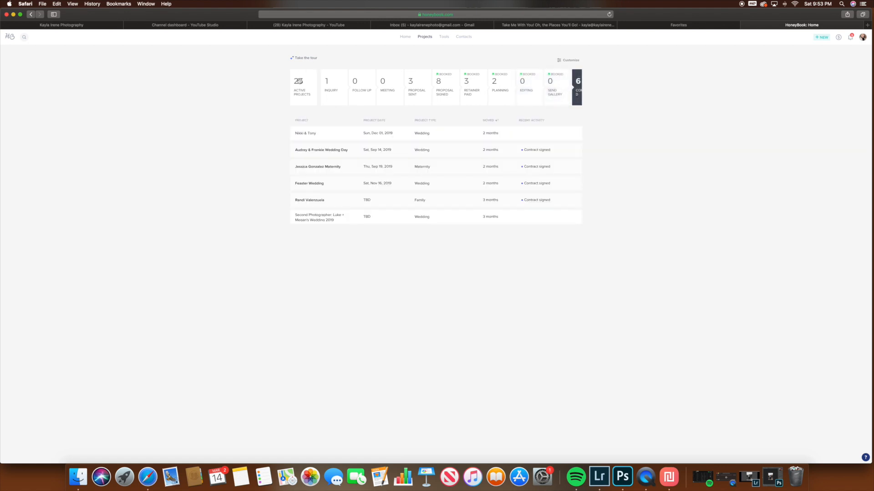
pyautogui.click(330, 89)
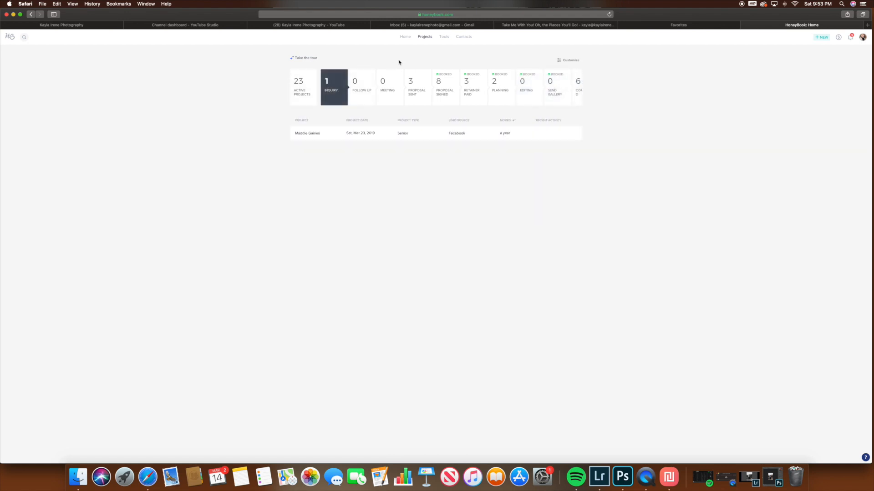
pyautogui.click(445, 37)
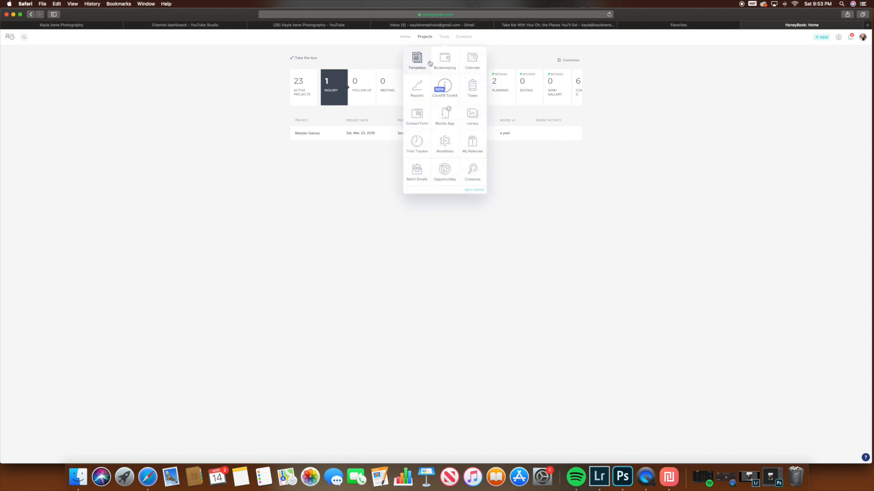
# Step: Open ShootProof in the empty browser tab and look over the photos in the J&B Engagement Session gallery
pyautogui.click(714, 28)
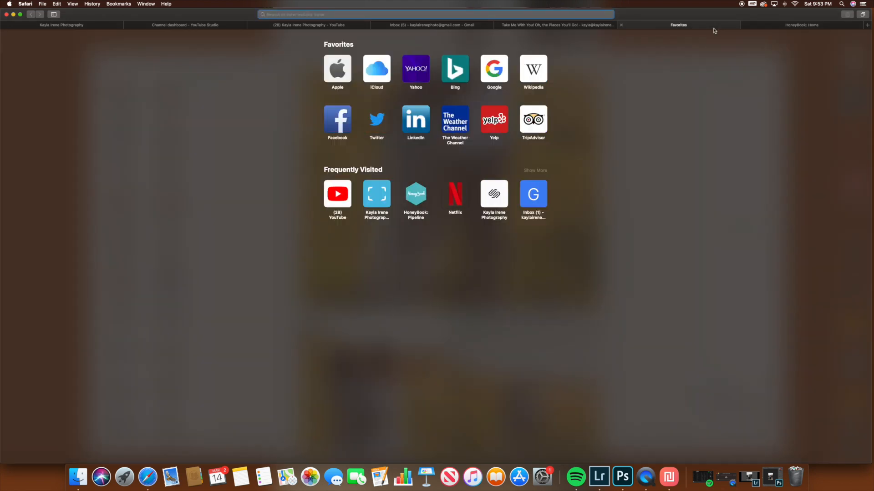
pyautogui.click(380, 203)
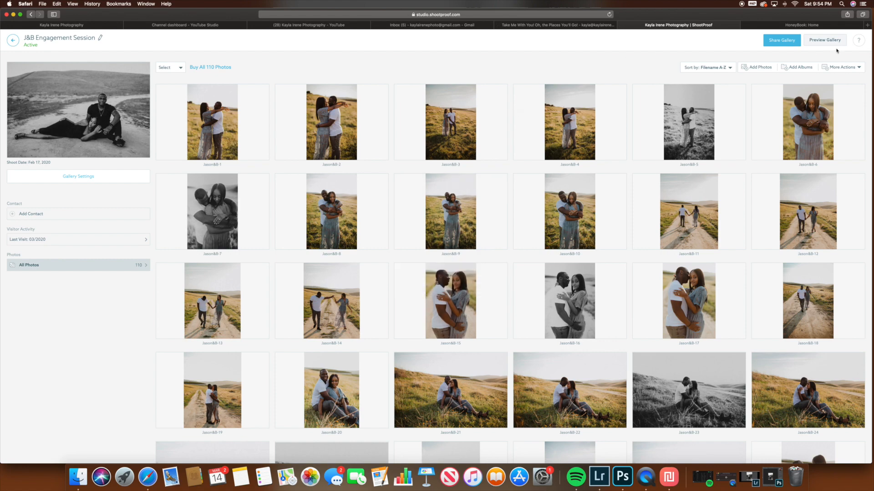
pyautogui.moveTo(355, 320)
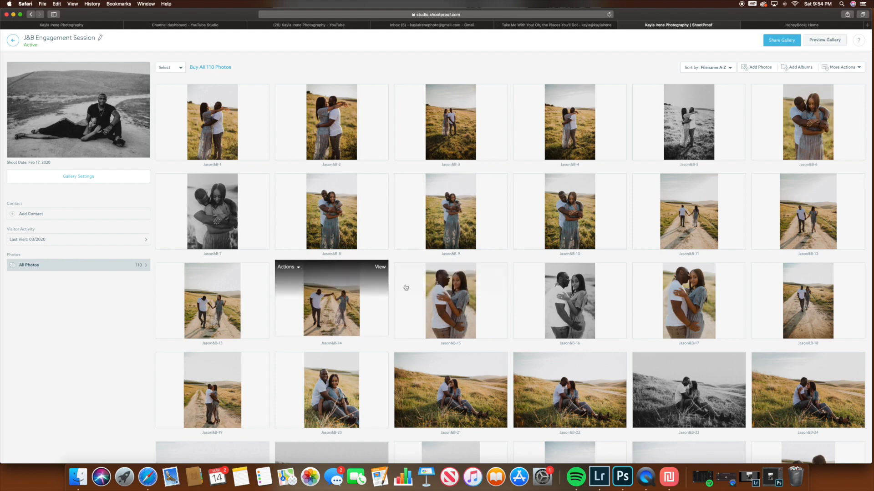
pyautogui.scroll(-20, 410, 287)
pyautogui.scroll(-8, 422, 282)
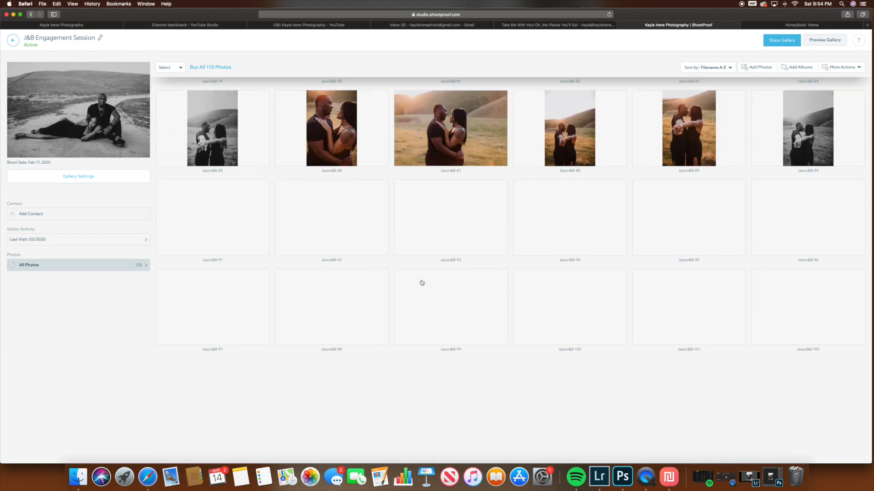
pyautogui.scroll(20, 447, 296)
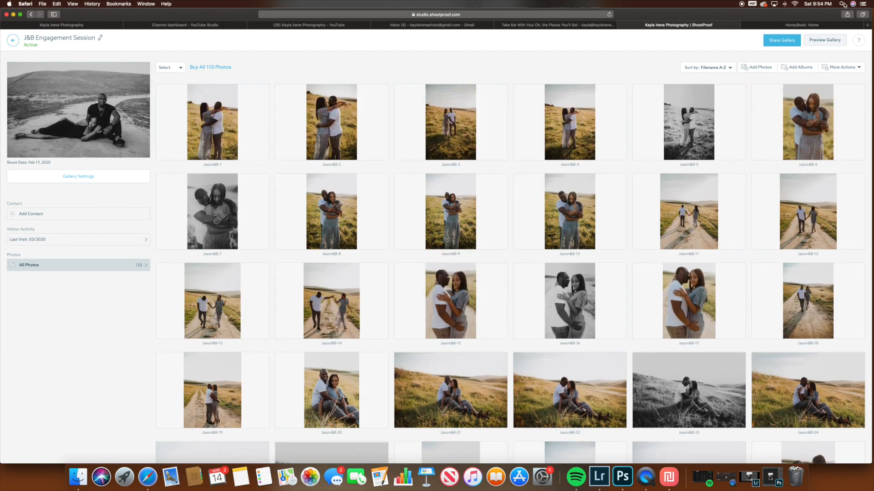
# Step: Preview the J&B Engagement Session gallery as clients see it and browse through its photos
pyautogui.click(819, 44)
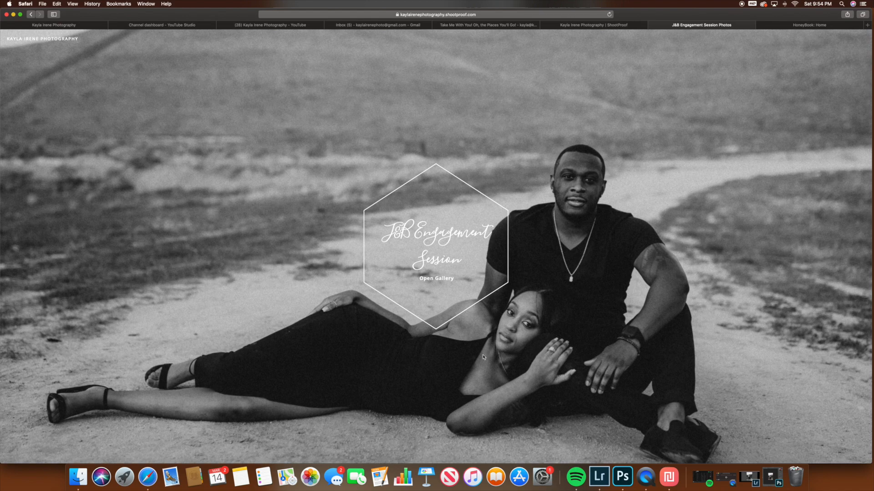
pyautogui.click(437, 278)
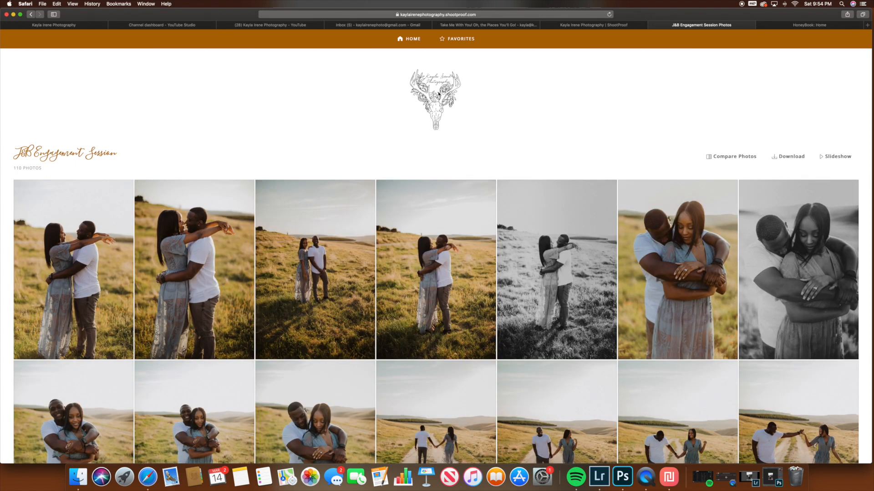
pyautogui.scroll(-15, 462, 193)
pyautogui.scroll(-15, 462, 193)
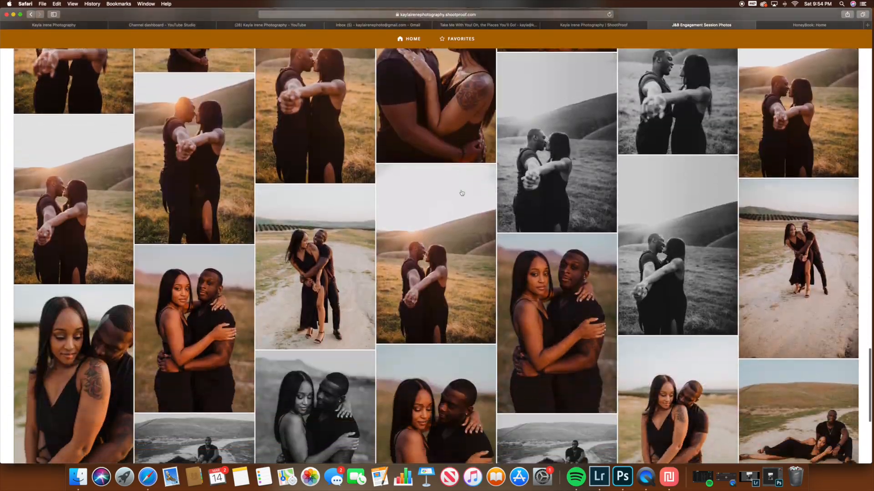
pyautogui.scroll(20, 462, 193)
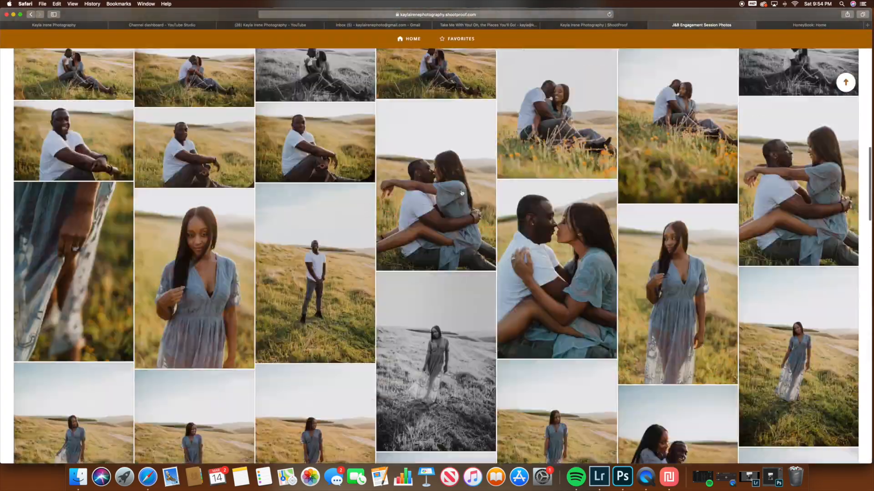
pyautogui.scroll(3, 462, 193)
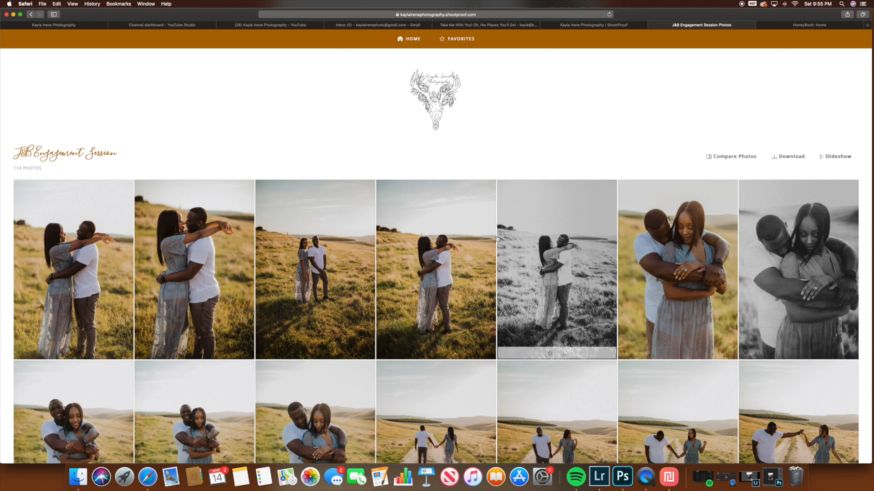
pyautogui.scroll(-7, 490, 271)
pyautogui.scroll(-10, 490, 270)
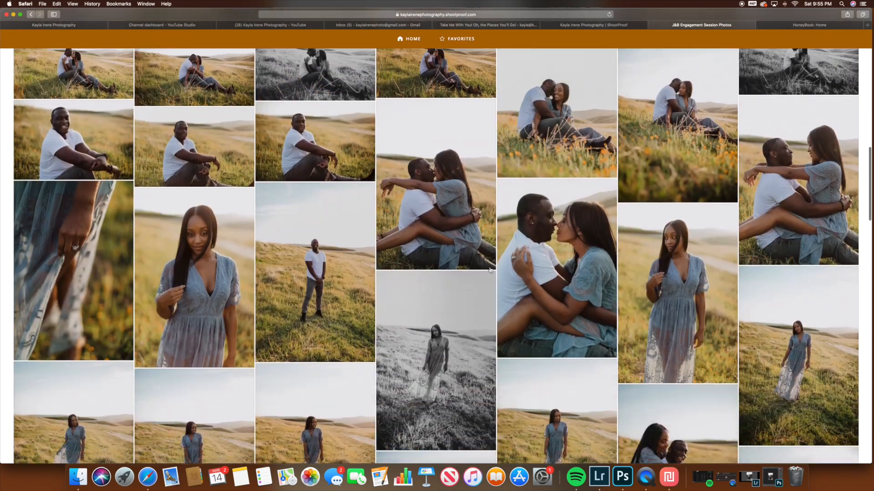
pyautogui.scroll(20, 490, 270)
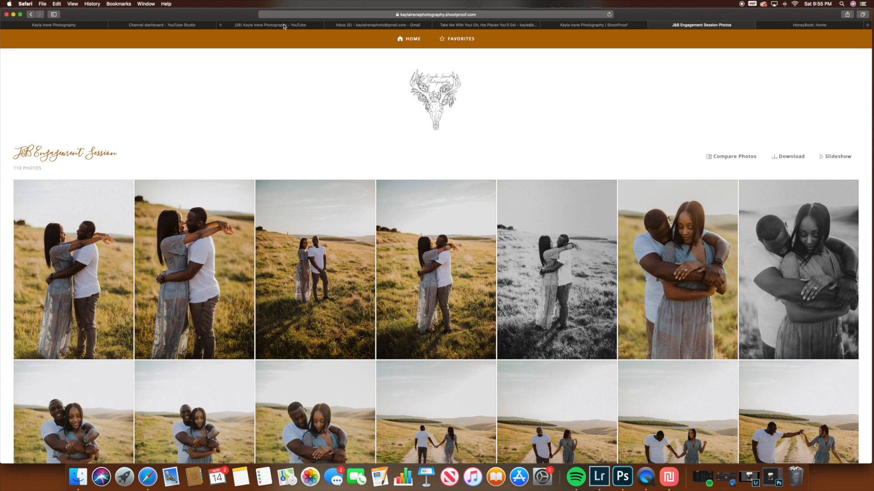
# Step: Switch to Gmail and look through the list of available Google apps, including Calendar, Drive and Photos
pyautogui.click(373, 27)
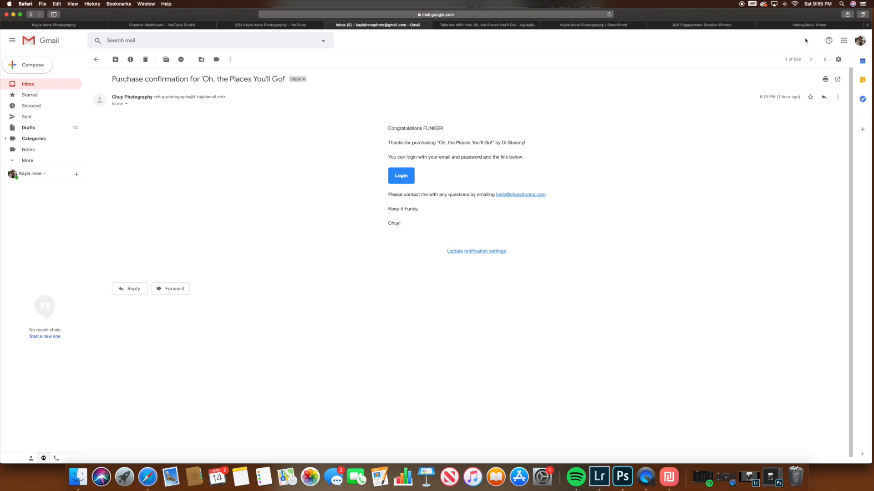
pyautogui.click(859, 40)
pyautogui.click(844, 41)
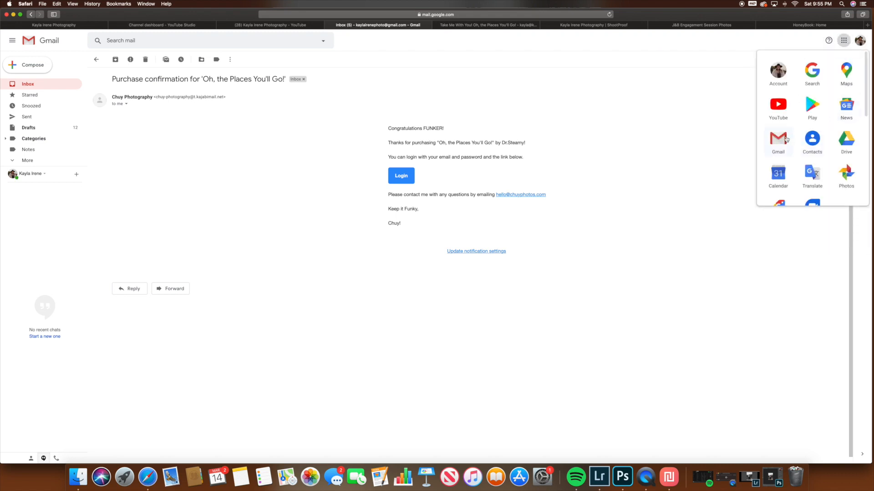
pyautogui.scroll(-2, 791, 136)
pyautogui.scroll(-2, 791, 137)
pyautogui.scroll(5, 796, 118)
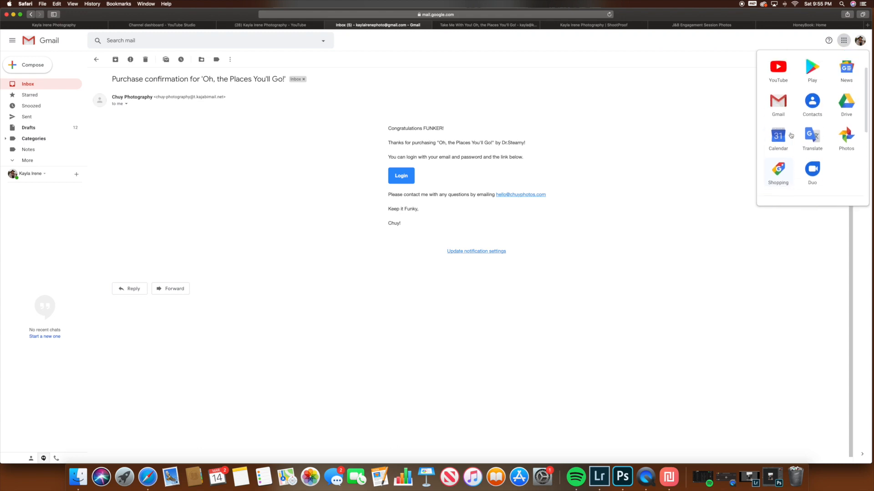
pyautogui.scroll(-2, 810, 81)
pyautogui.scroll(-5, 814, 114)
pyautogui.scroll(8, 814, 114)
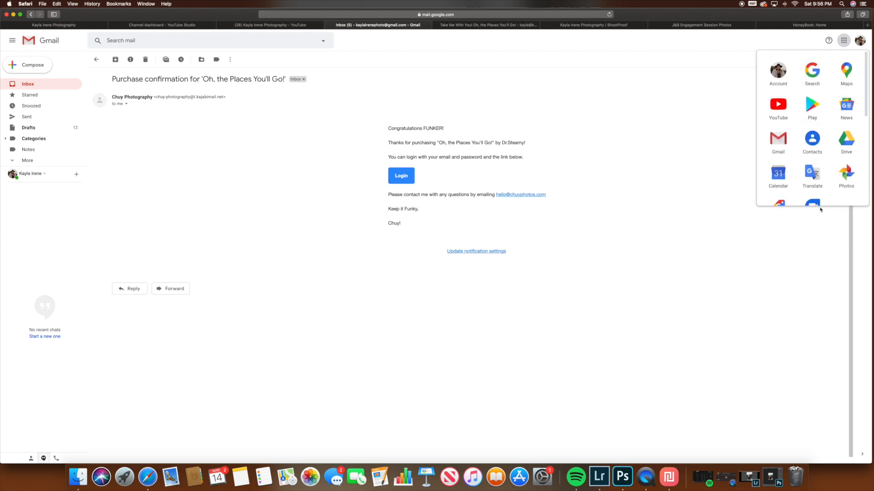
pyautogui.scroll(-1, 782, 169)
pyautogui.scroll(1, 784, 146)
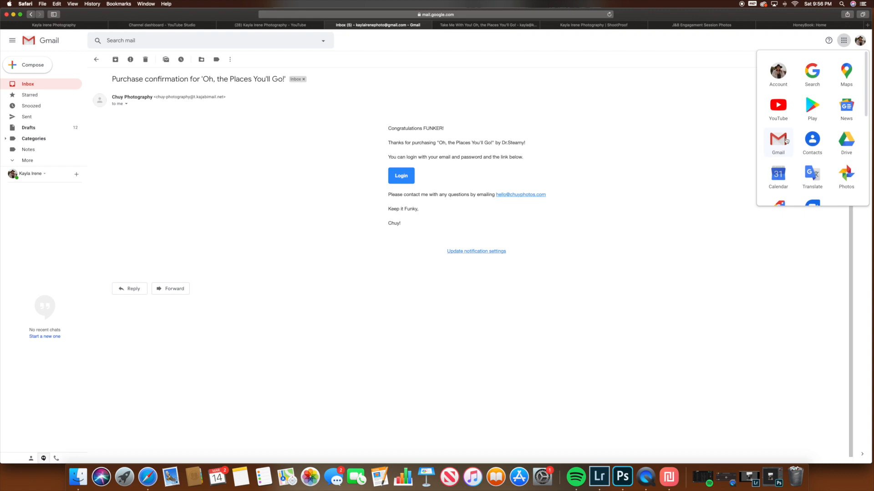
pyautogui.click(845, 40)
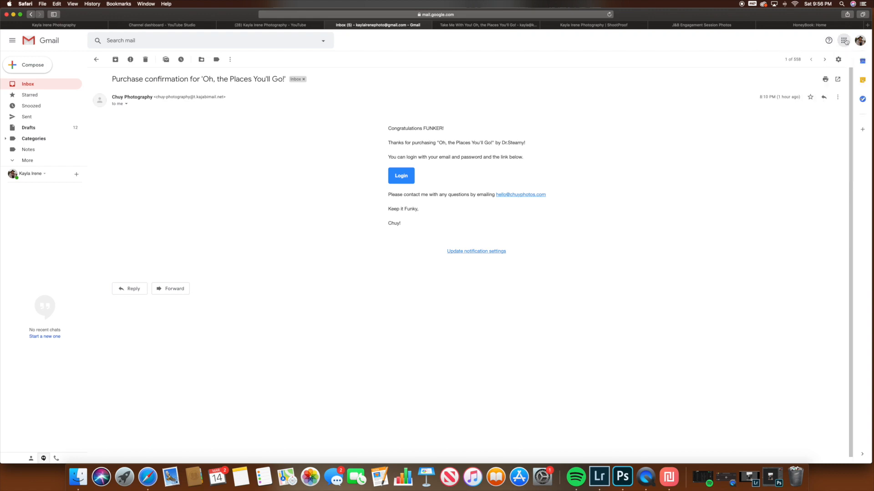
pyautogui.click(779, 28)
pyautogui.click(712, 26)
pyautogui.click(610, 27)
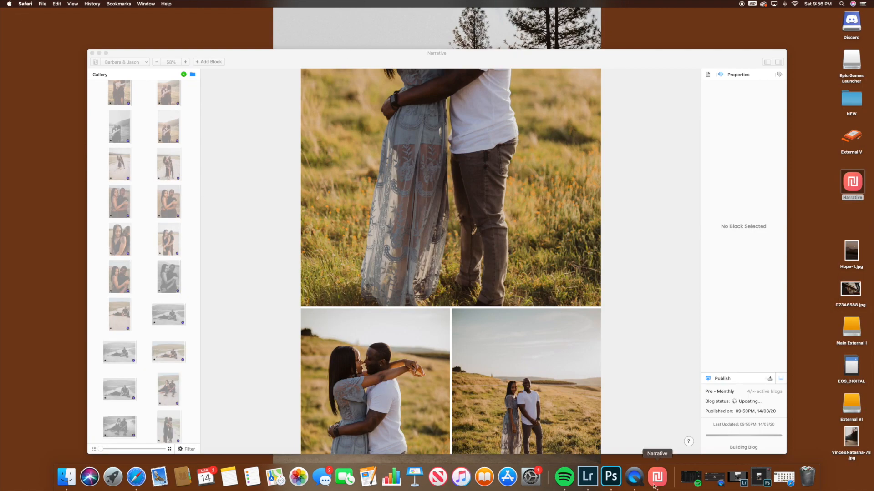
# Step: Launch Photo Mechanic 6, declining the offered update, and enlarge its contact sheet window
pyautogui.click(113, 476)
pyautogui.click(369, 392)
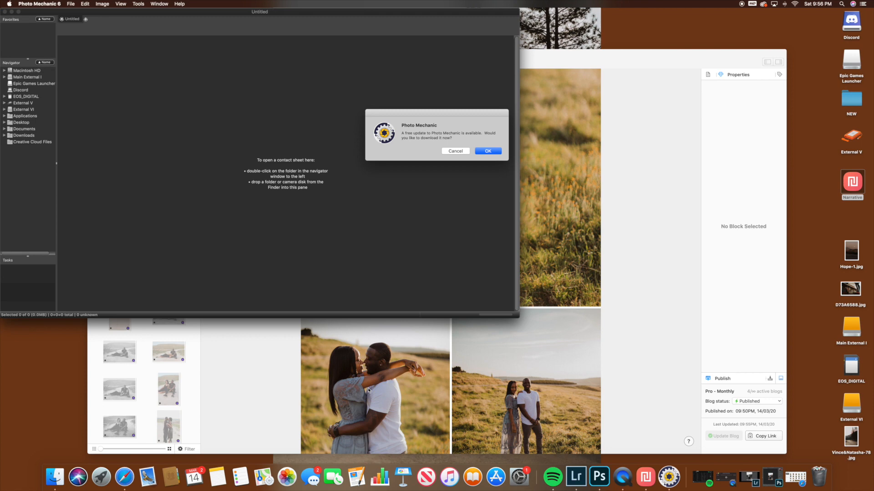
pyautogui.click(455, 152)
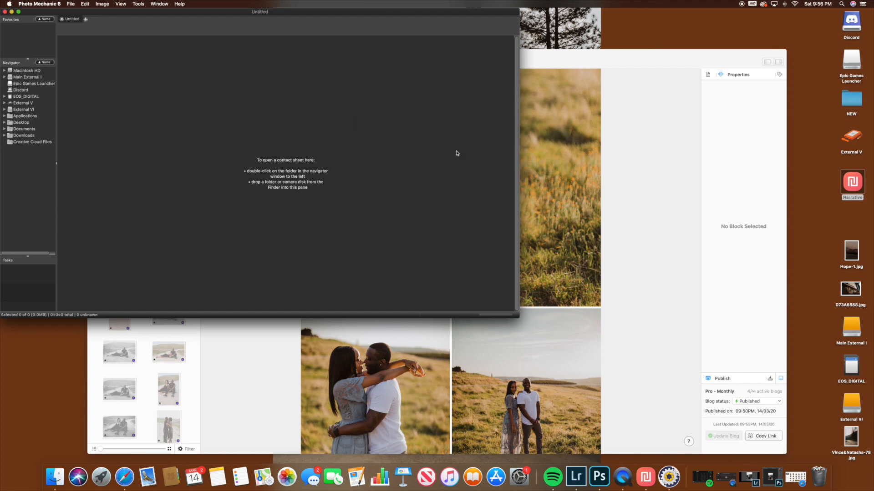
pyautogui.moveTo(518, 319); pyautogui.dragTo(669, 403)
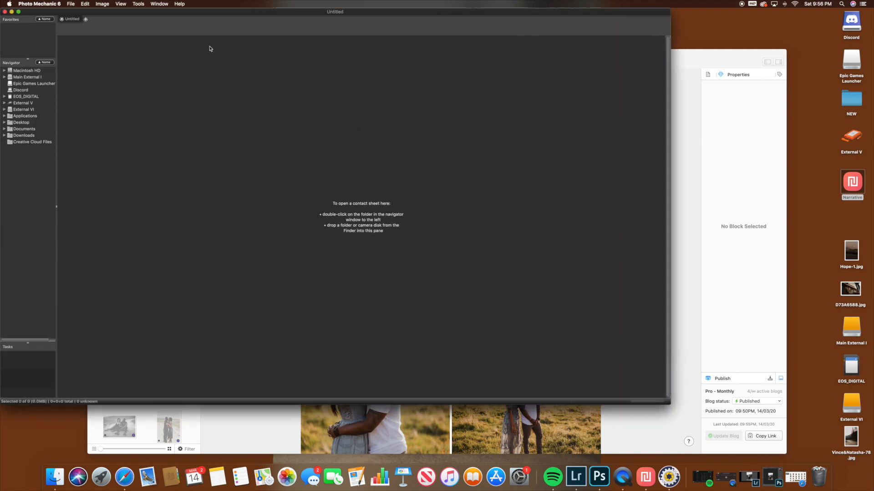
# Step: Open the RAW folder of the 2.2.20 shoot on the External V drive as a contact sheet
pyautogui.click(4, 103)
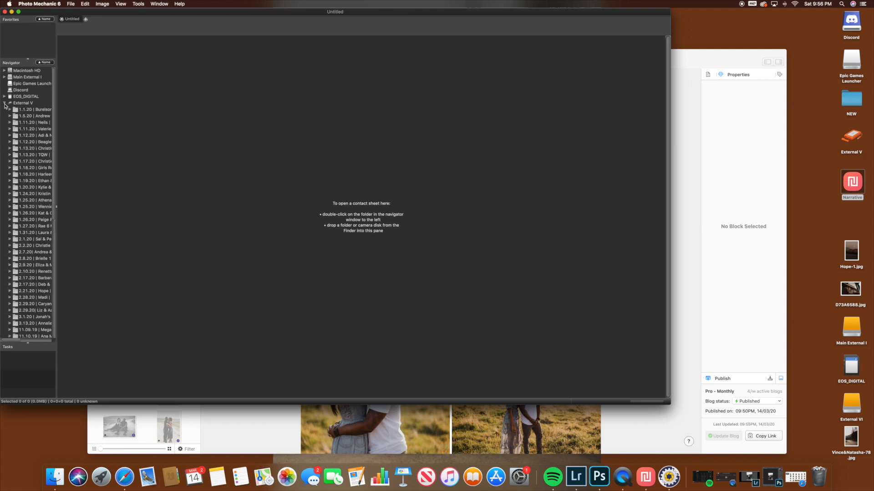
pyautogui.scroll(-3, 30, 168)
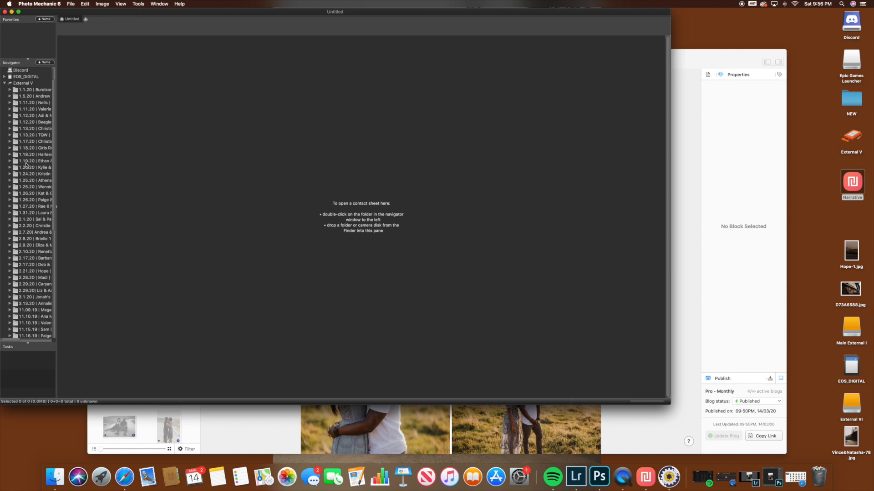
pyautogui.click(11, 227)
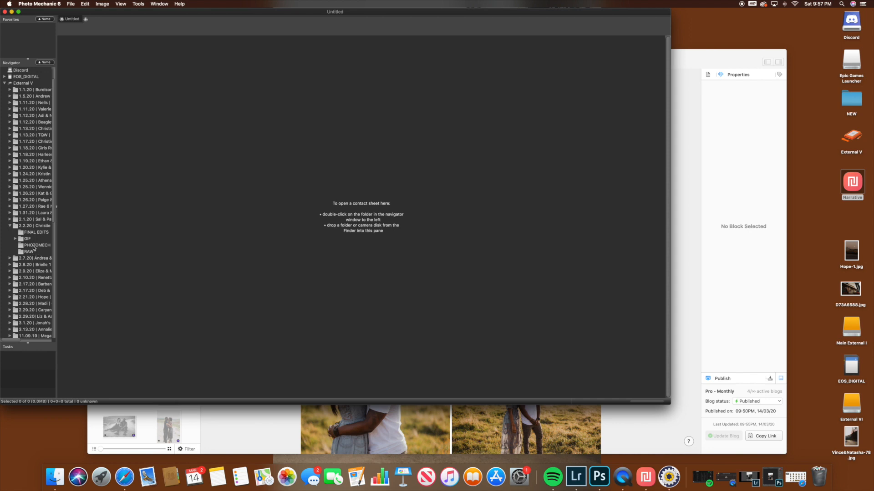
pyautogui.click(30, 241)
pyautogui.click(29, 252)
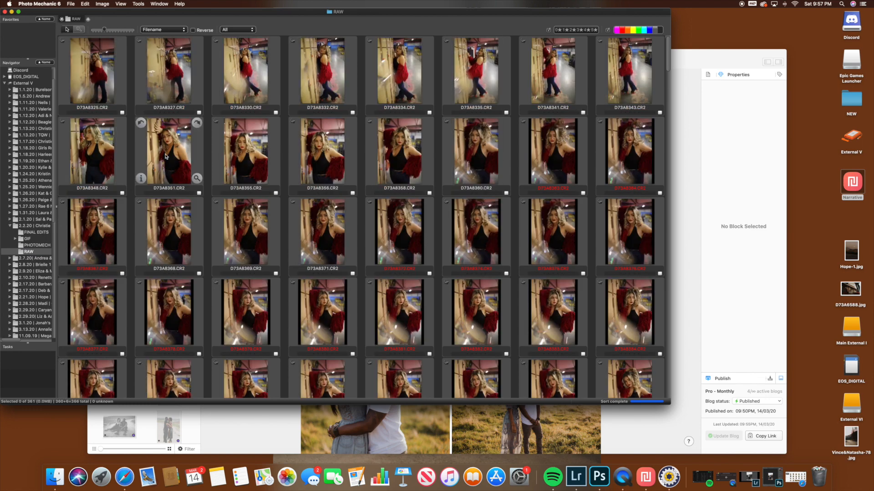
# Step: Preview D73A8351.CR2 zoomed to 26% on the subject's face and mark the photo with the magenta color class
pyautogui.click(165, 157)
pyautogui.doubleClick(166, 156)
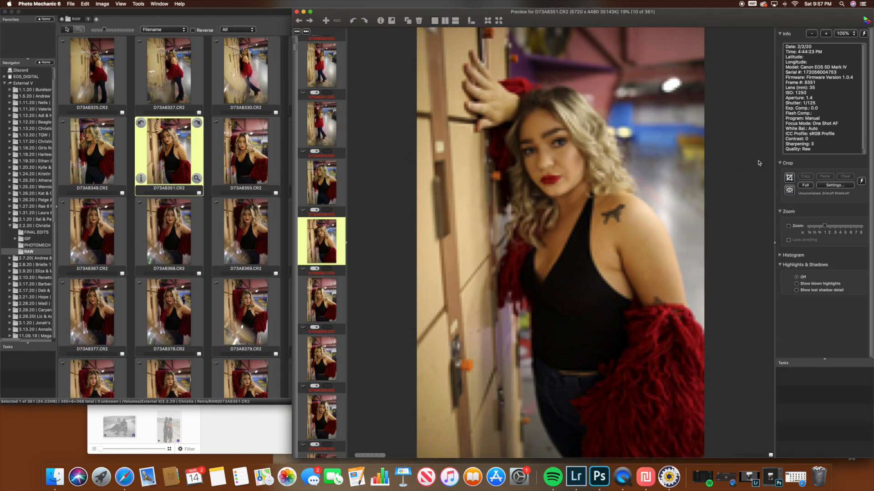
pyautogui.click(788, 226)
pyautogui.moveTo(824, 226); pyautogui.dragTo(794, 230)
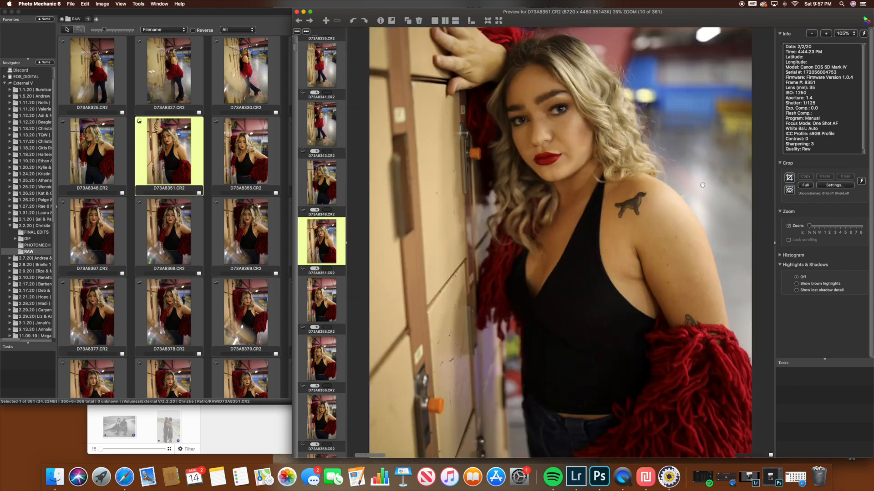
pyautogui.moveTo(529, 180); pyautogui.dragTo(536, 233)
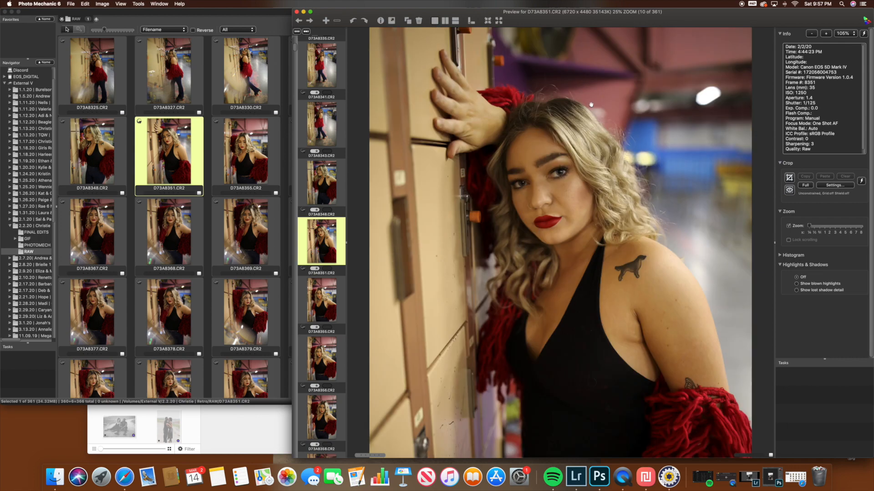
pyautogui.press('1')
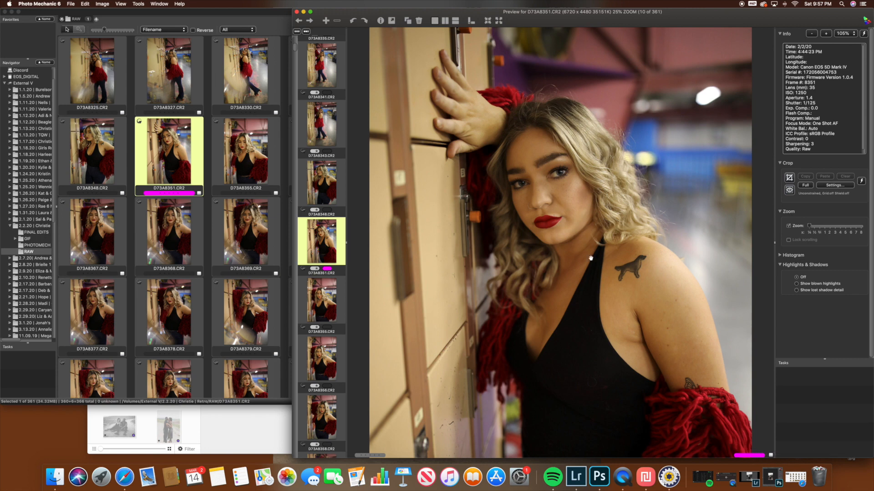
# Step: Try color classes 3 and 4 on D73A8351.CR2 and return the photo to magenta
pyautogui.press('1')
pyautogui.press('3')
pyautogui.press('4')
pyautogui.press('1')
# Step: Pass over D73A8355, D73A8356 and D73A8358 without marking them, and give D73A8360.CR2 the magenta color class
pyautogui.press('Right')
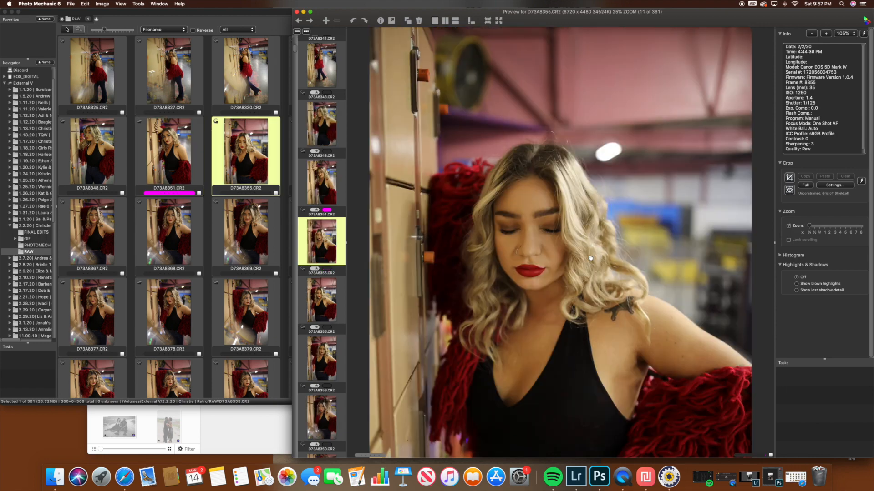
pyautogui.press('Right')
pyautogui.press('Right')
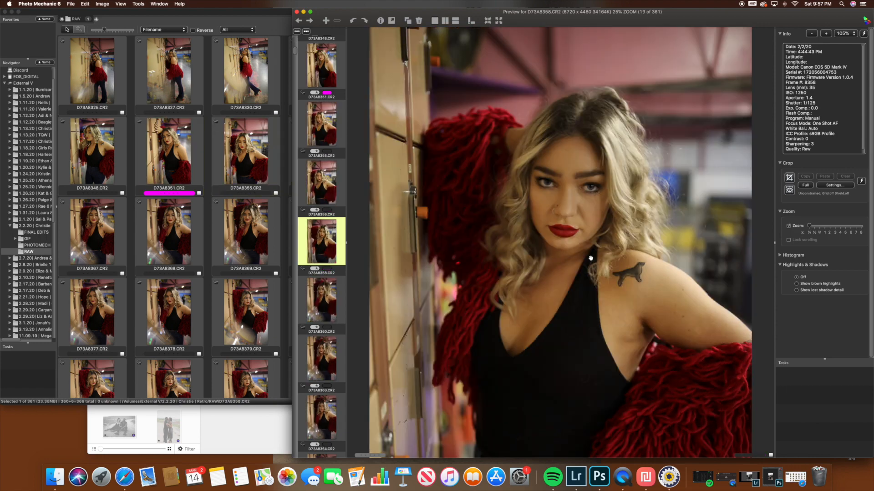
pyautogui.press('Right')
pyautogui.press('6')
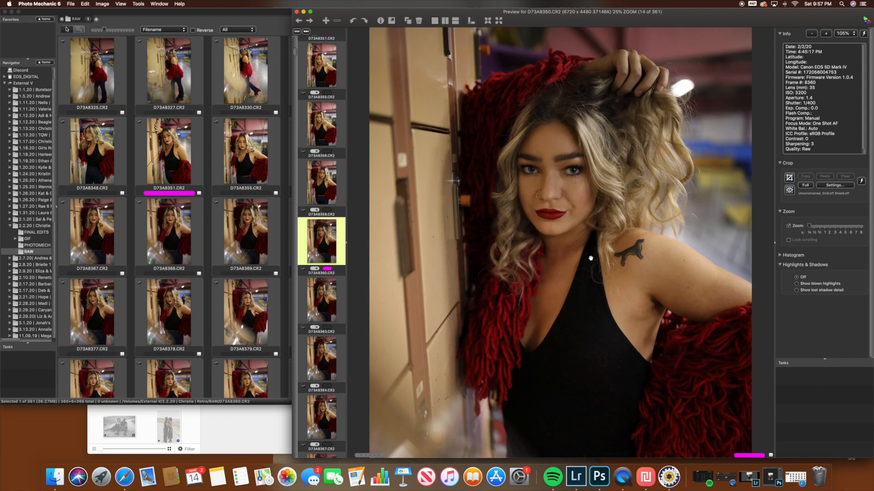
# Step: Mark the photos D73A8363, D73A8364 and D73A8367 with the magenta color class
pyautogui.press('Right')
pyautogui.press('6')
pyautogui.press('Right')
pyautogui.press('6')
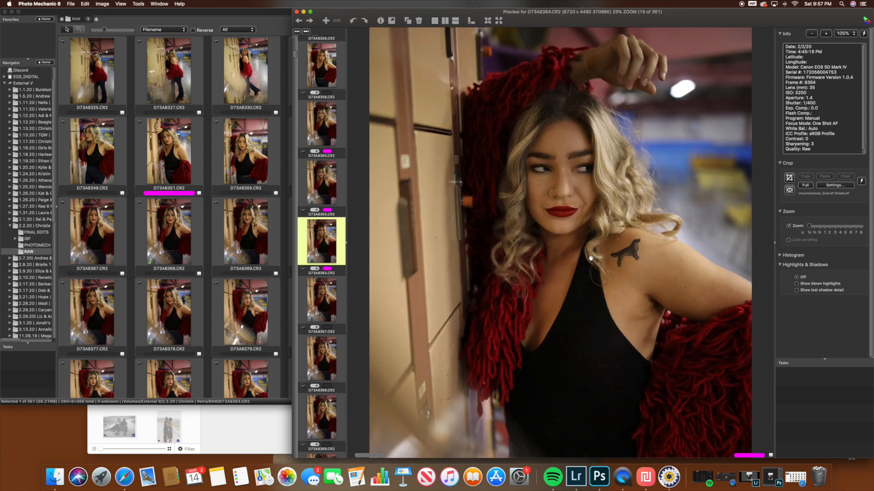
pyautogui.press('Right')
pyautogui.press('6')
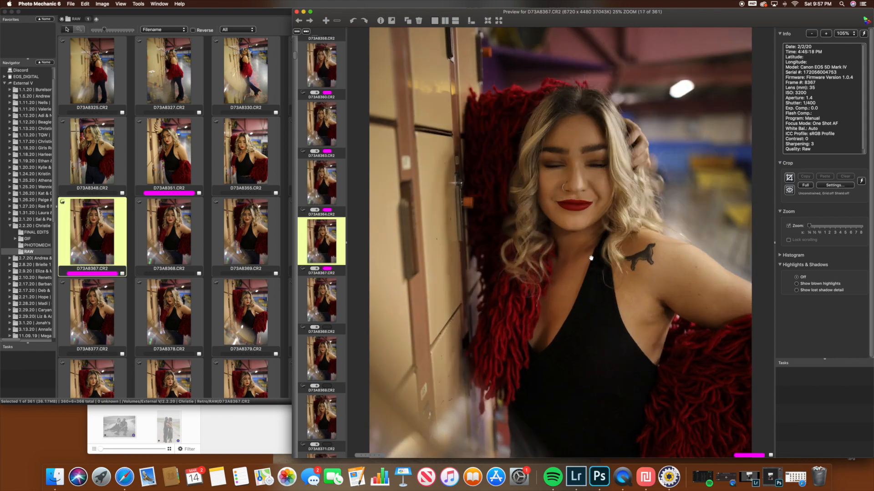
# Step: Mark D73A8368, D73A8369 and D73A8371 with the magenta color class and close the preview after reaching D73A8374
pyautogui.press('Right')
pyautogui.press('6')
pyautogui.press('Right')
pyautogui.press('6')
pyautogui.press('Right')
pyautogui.press('Right')
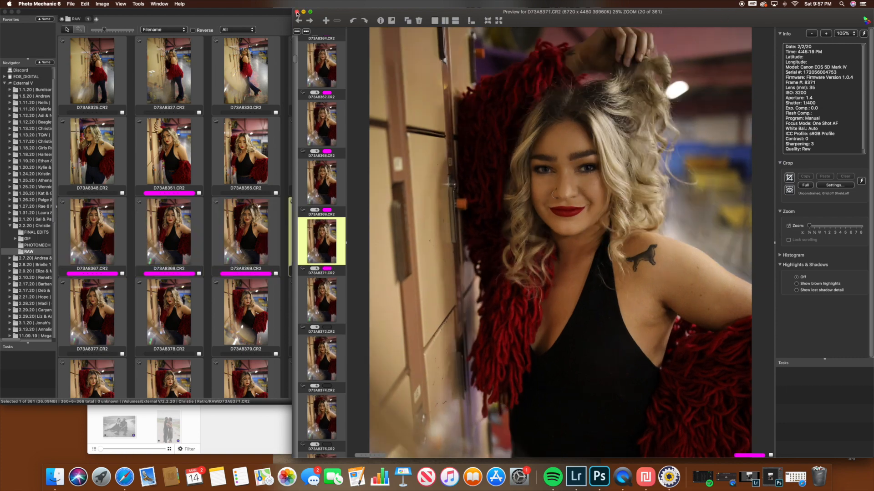
pyautogui.press('Right')
pyautogui.click(296, 14)
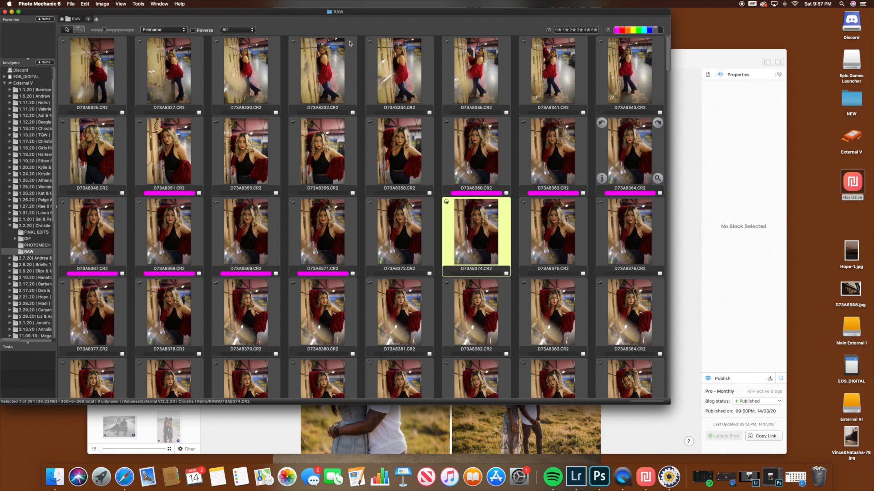
# Step: Filter the contact sheet to the magenta color class and select every filtered photo, from D73A8351 through D73A8371
pyautogui.click(654, 29)
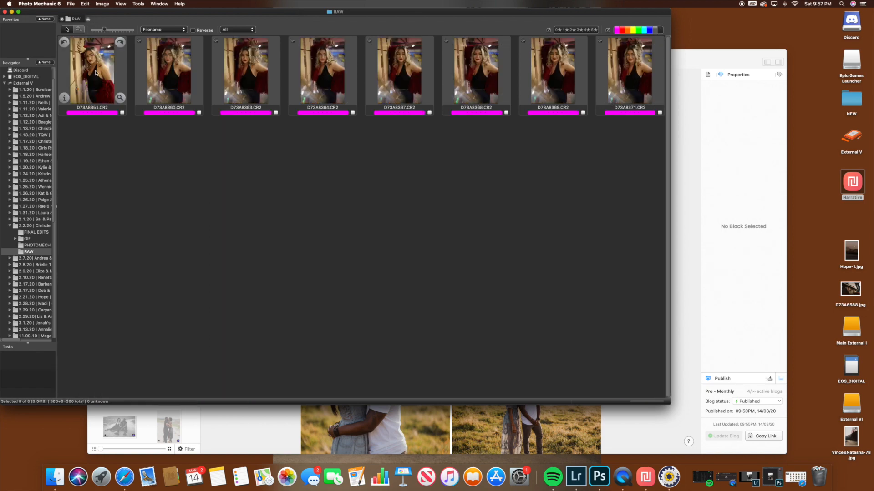
pyautogui.click(614, 81)
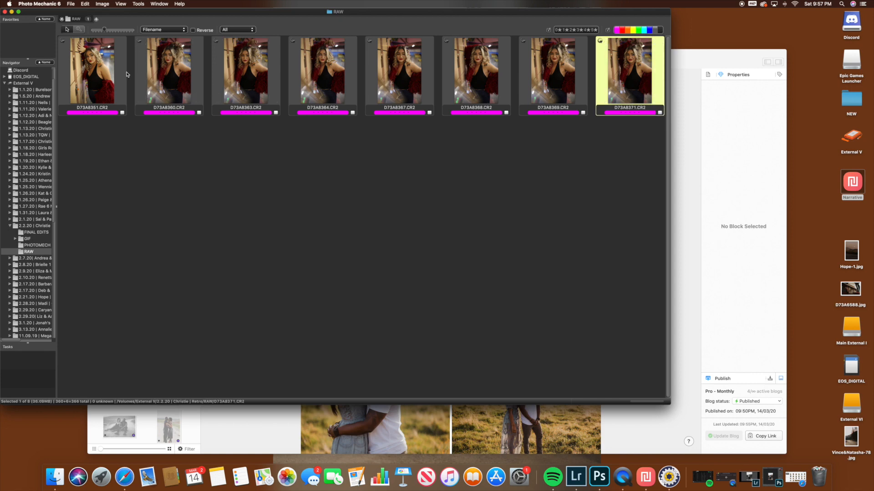
pyautogui.keyDown('shift'); pyautogui.click(96, 75); pyautogui.keyUp('shift')
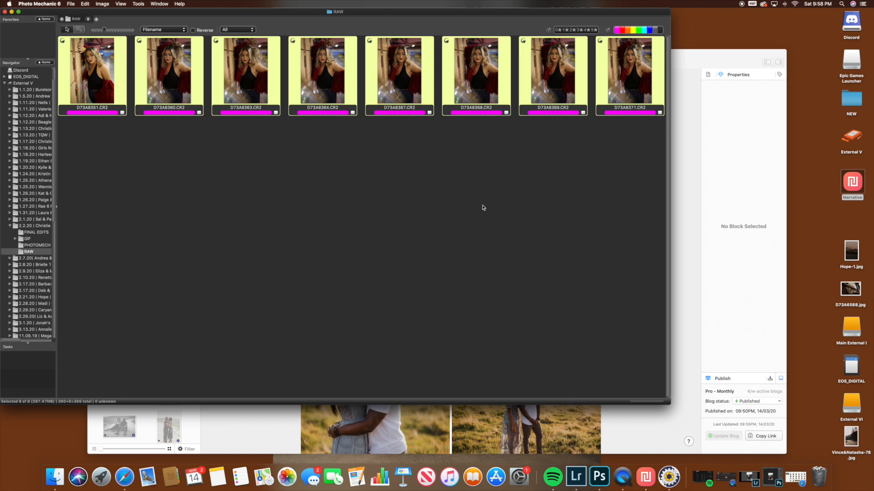
# Step: Close the RAW contact sheet window and look over the couple's photos in the Narrative blog post
pyautogui.click(5, 11)
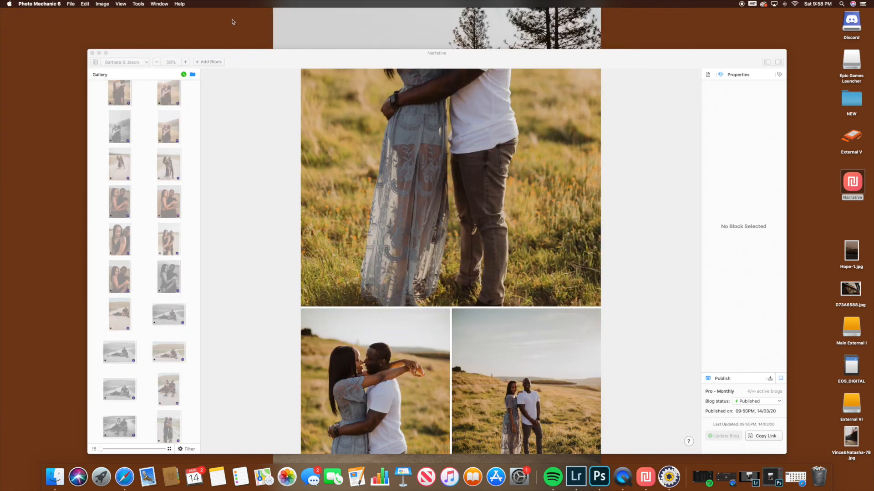
pyautogui.scroll(-10, 588, 250)
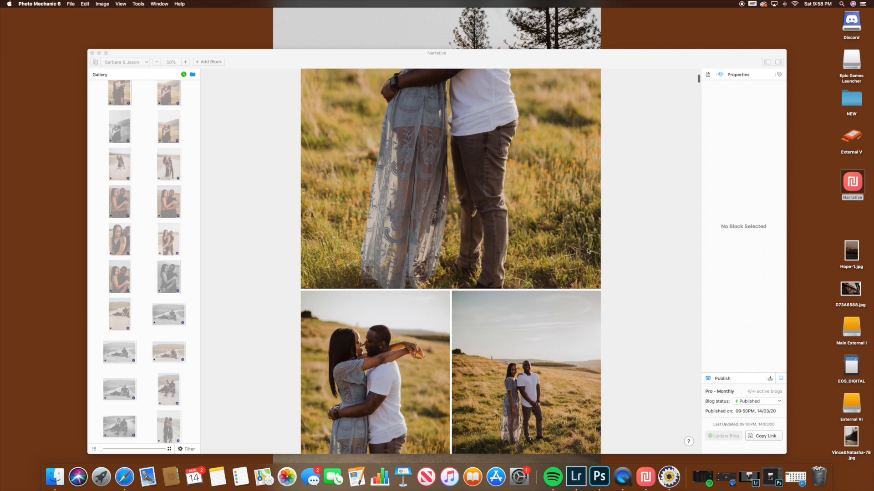
pyautogui.scroll(-1, 588, 250)
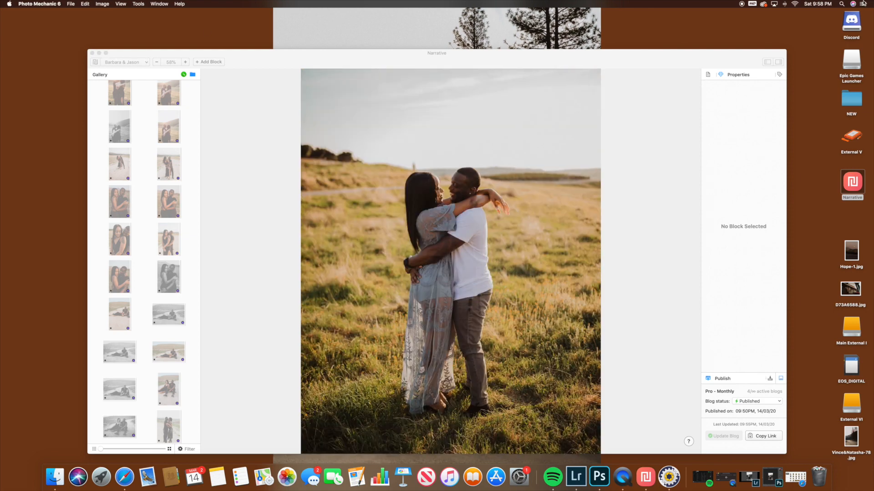